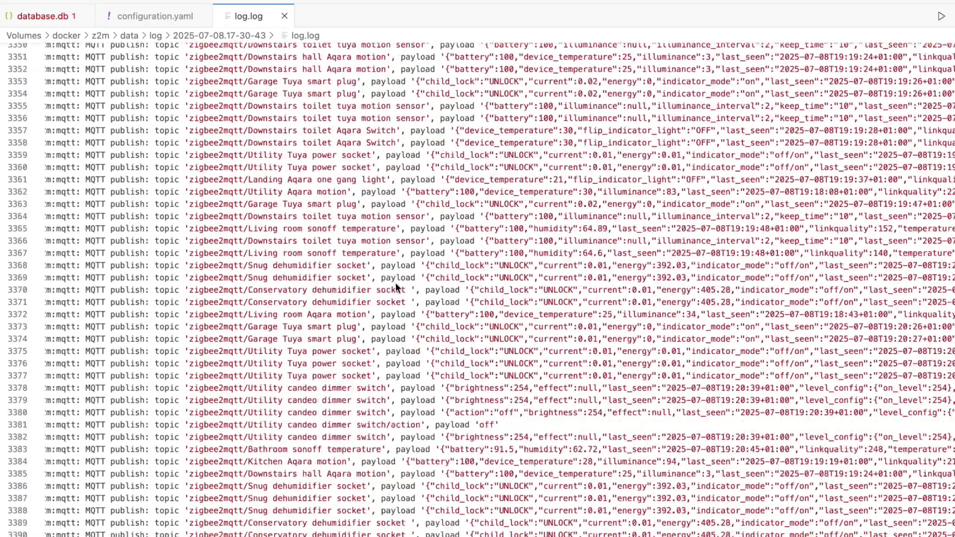
scroll(446, 281, down, 17)
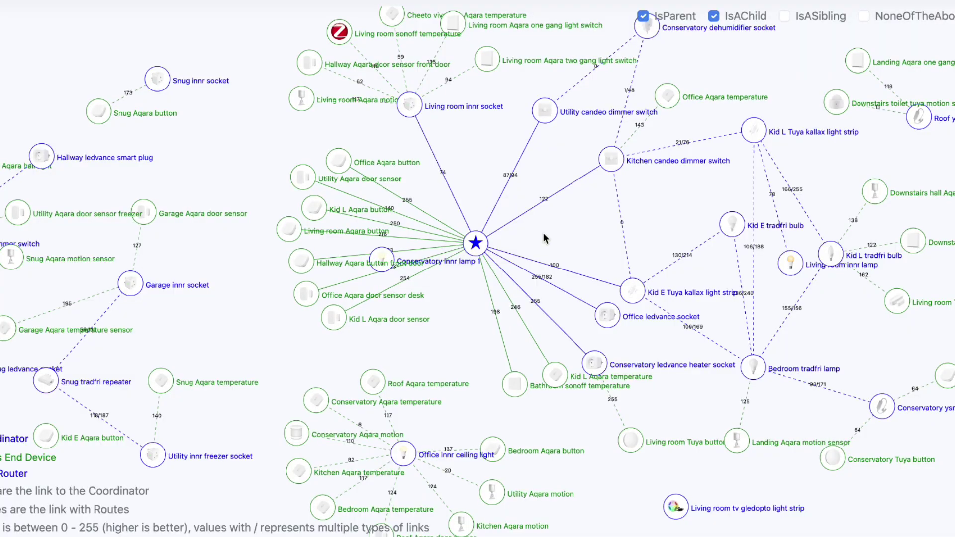
Zoom the network map in and out, then drag the coordinator up and to the left
scroll(374, 298, up, 5)
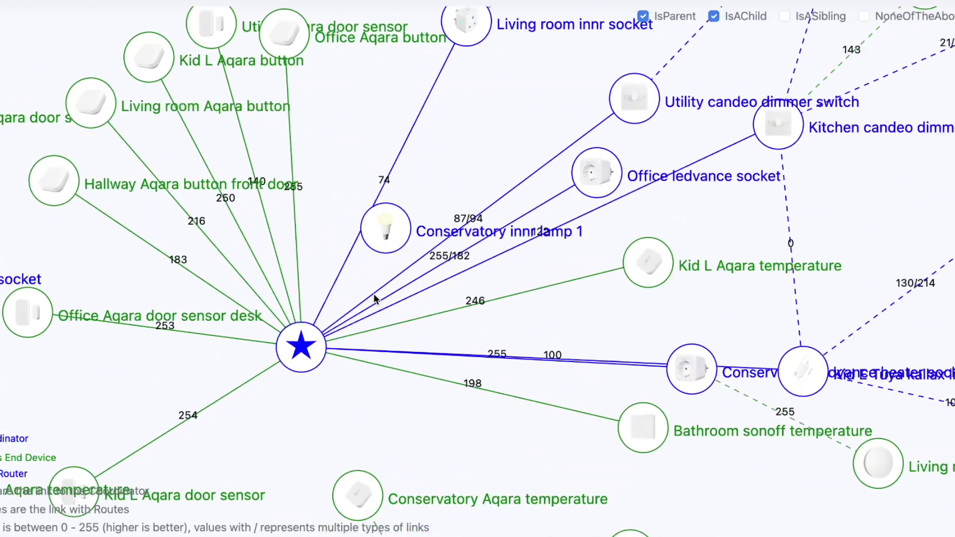
scroll(374, 298, down, 5)
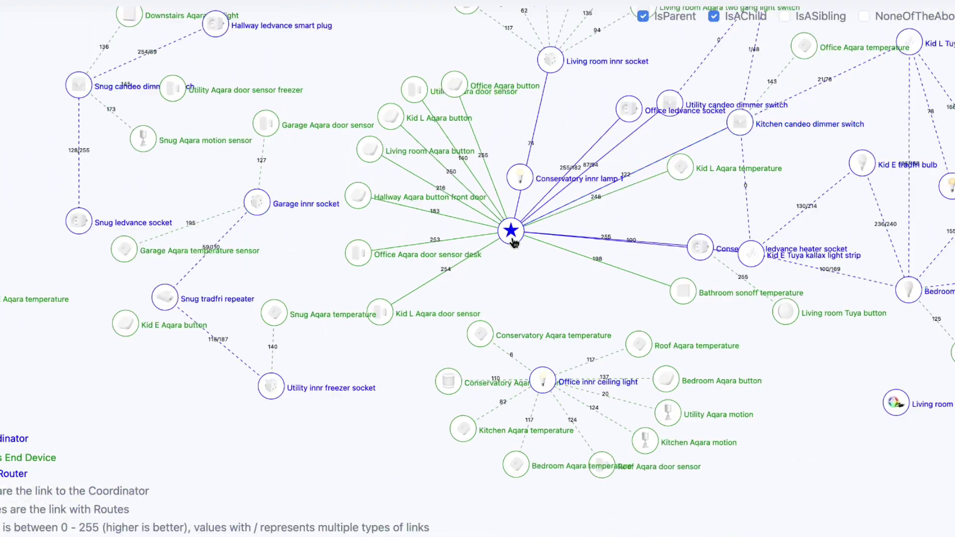
drag(514, 243, 447, 164)
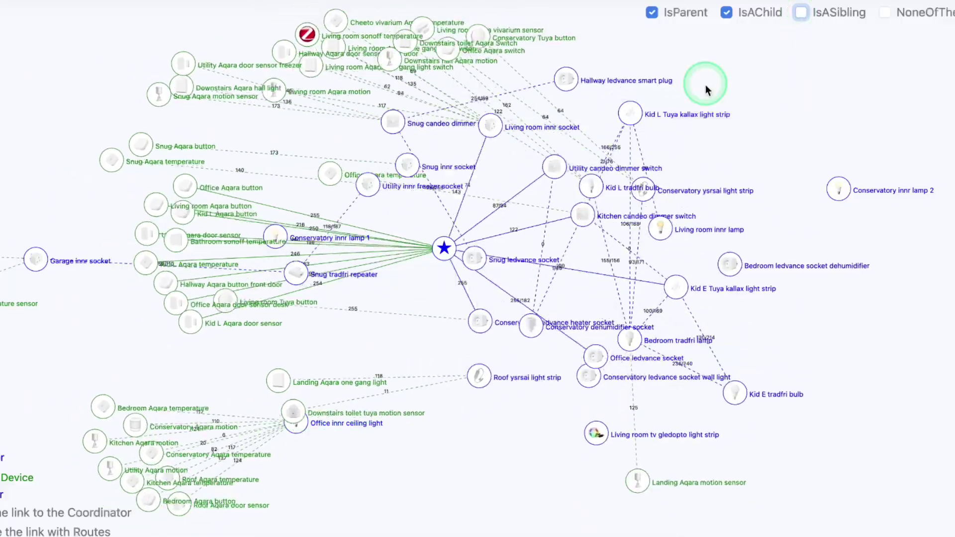
Drag the coordinator to a new spot on the map and let the layout settle
drag(445, 248, 512, 188)
click(335, 331)
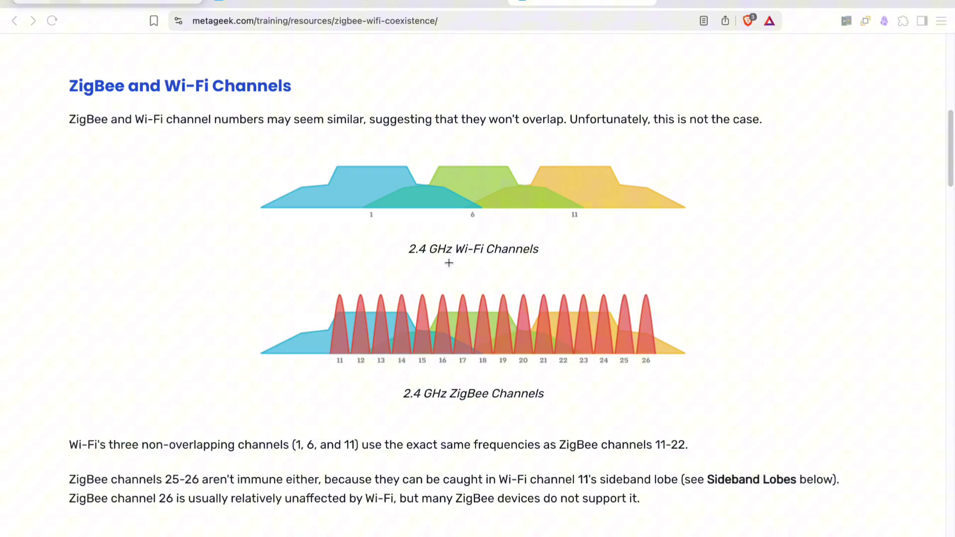
Mark where Wi-Fi channels overlap the ZigBee channels on the MetaGeek chart
drag(467, 256, 240, 327)
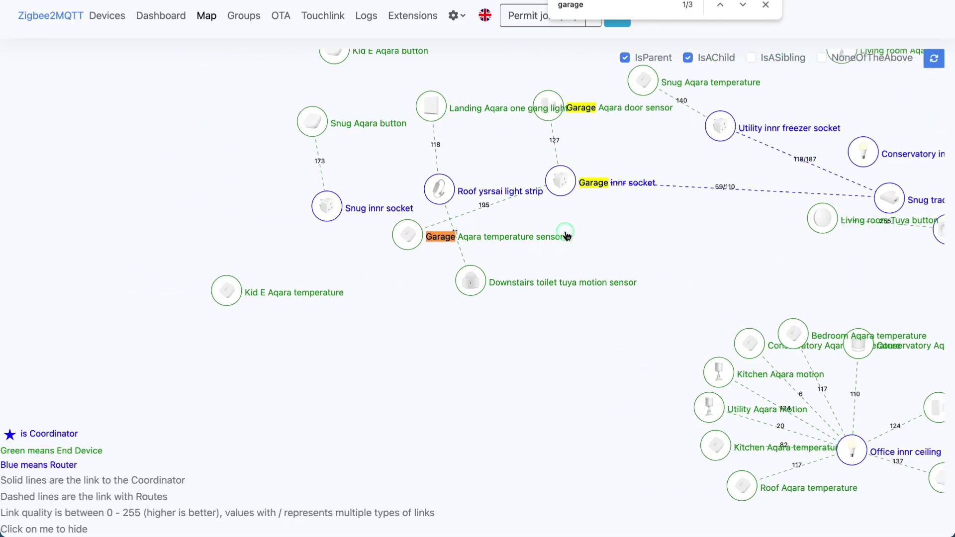
Centre the Garage devices on the map and isolate the Garage temperature sensor's links
drag(578, 226, 533, 277)
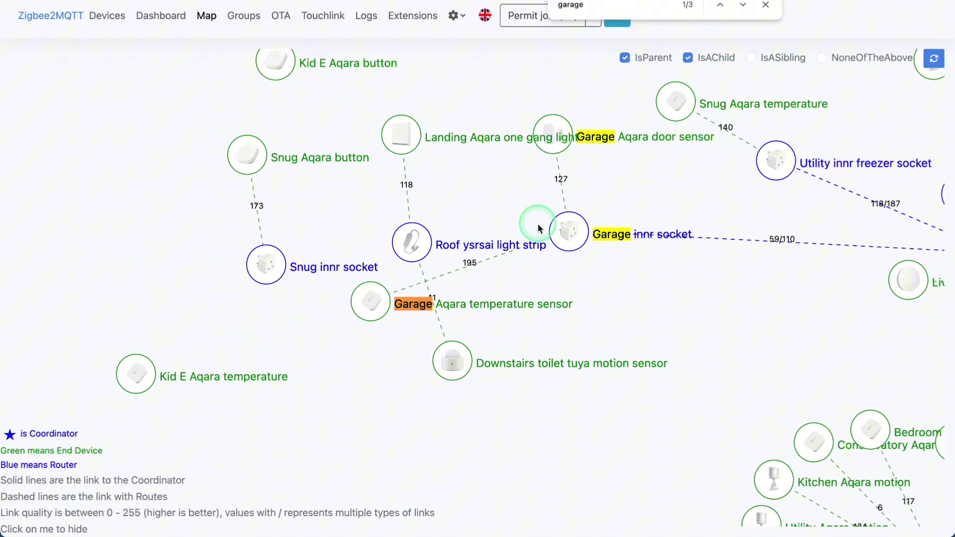
click(370, 308)
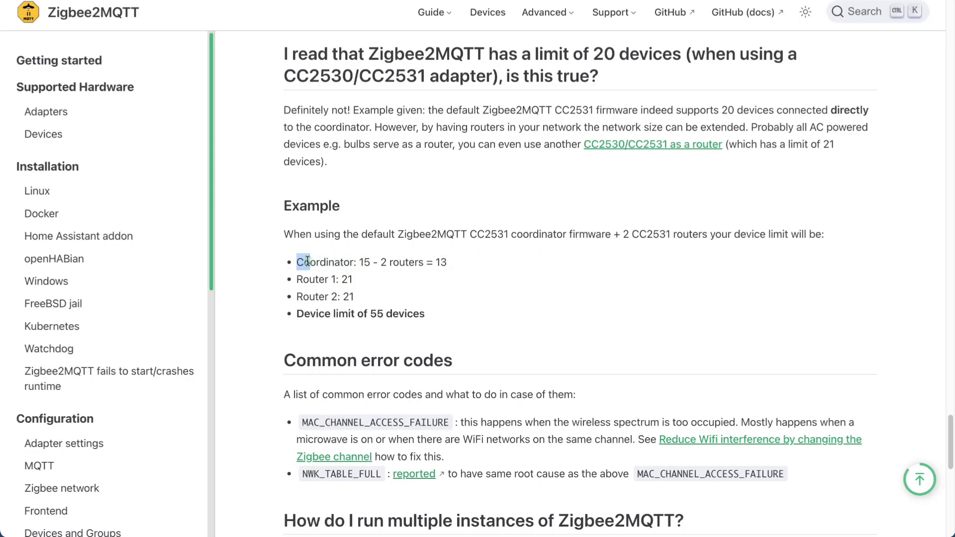
Highlight the four 55-device limit example lines, then clear the selection
drag(297, 262, 456, 315)
click(456, 315)
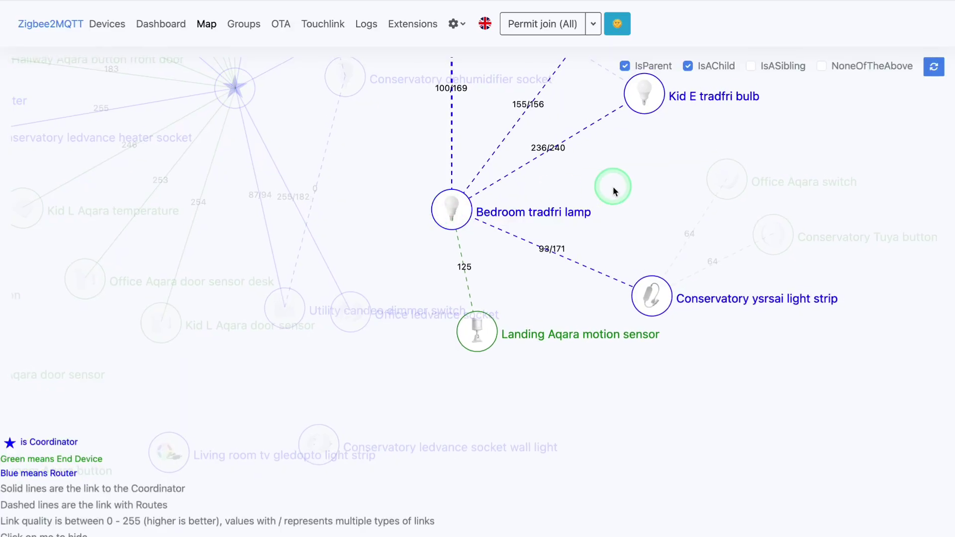
Choose Bedroom tradfri lamp as the join router and start permitting joins through it
drag(614, 186, 583, 268)
click(593, 24)
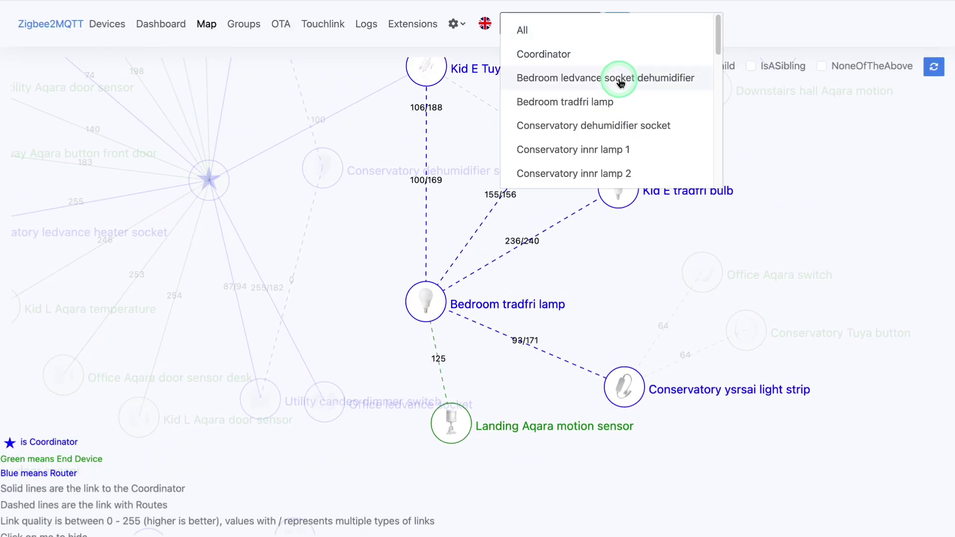
click(617, 101)
drag(497, 145, 469, 199)
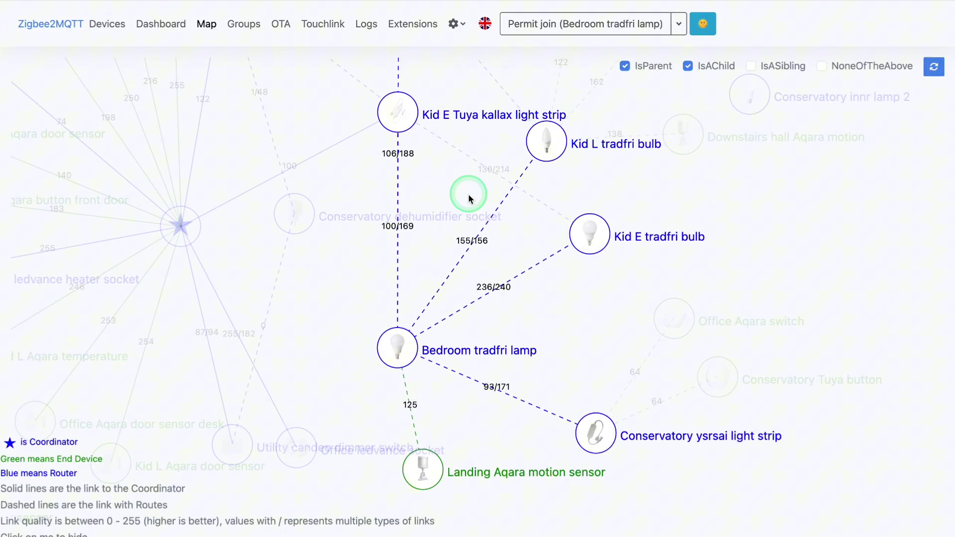
click(571, 23)
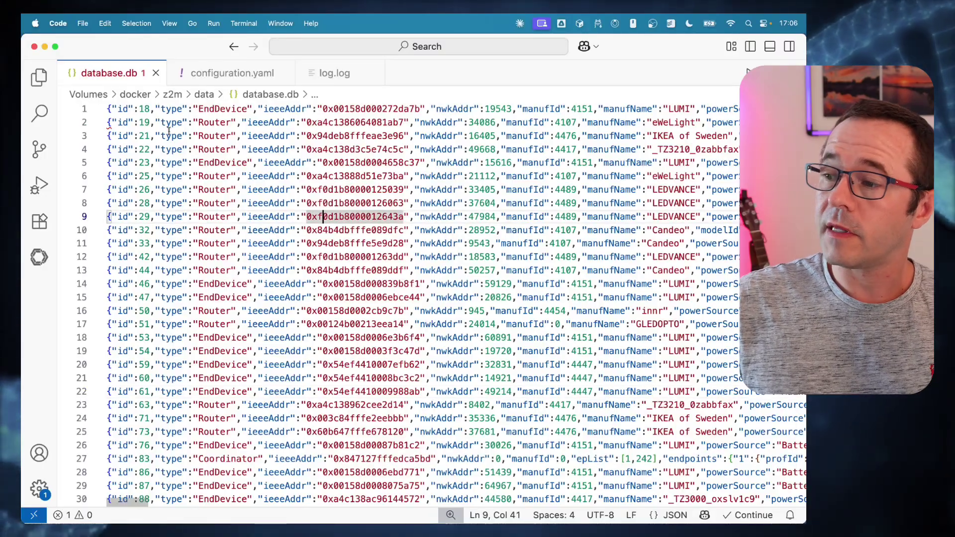
Scroll database.db, then highlight the Landing Aqara motion sensor entry in configuration.yaml
scroll(297, 138, down, 20)
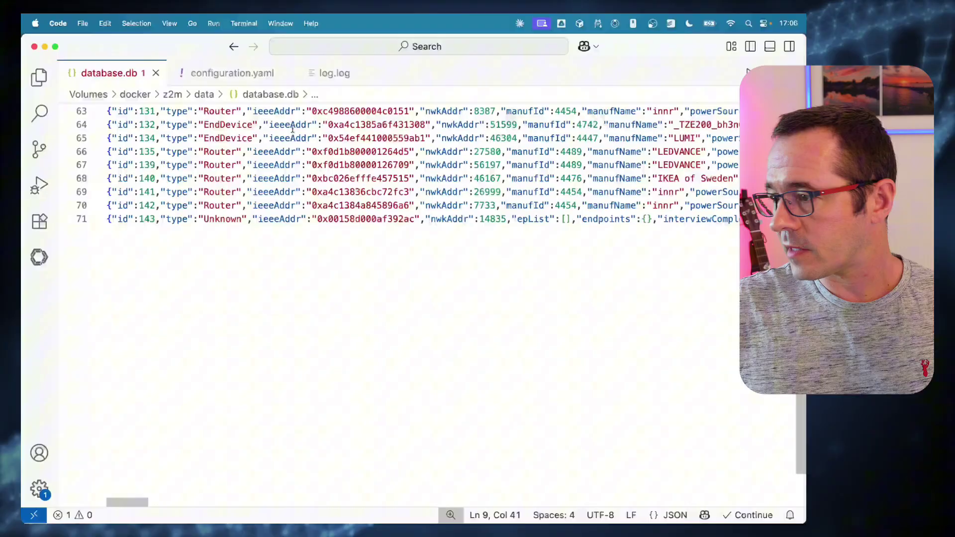
click(223, 78)
scroll(250, 226, down, 17)
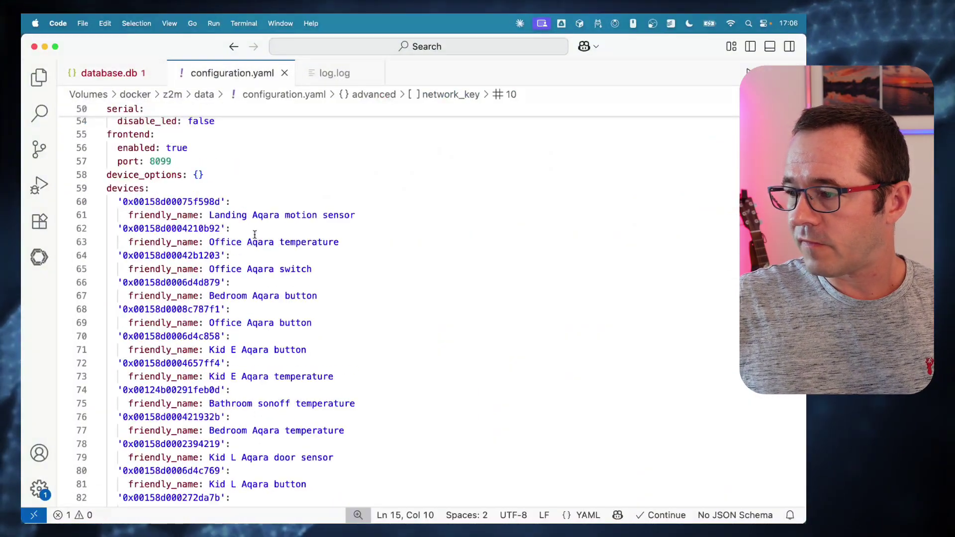
drag(116, 201, 380, 215)
click(382, 216)
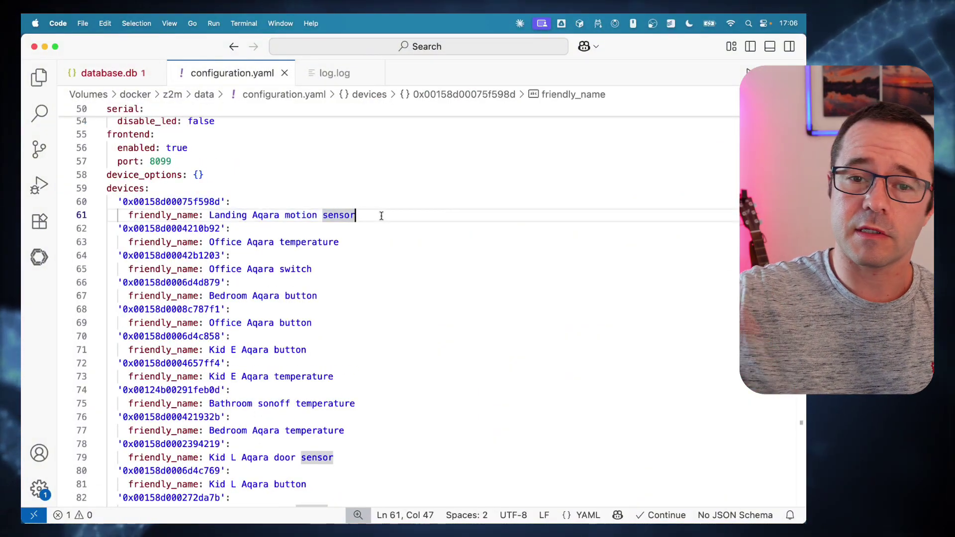
In log.log, scroll to the 'Connected to MQTT server' startup line and mark it
click(324, 74)
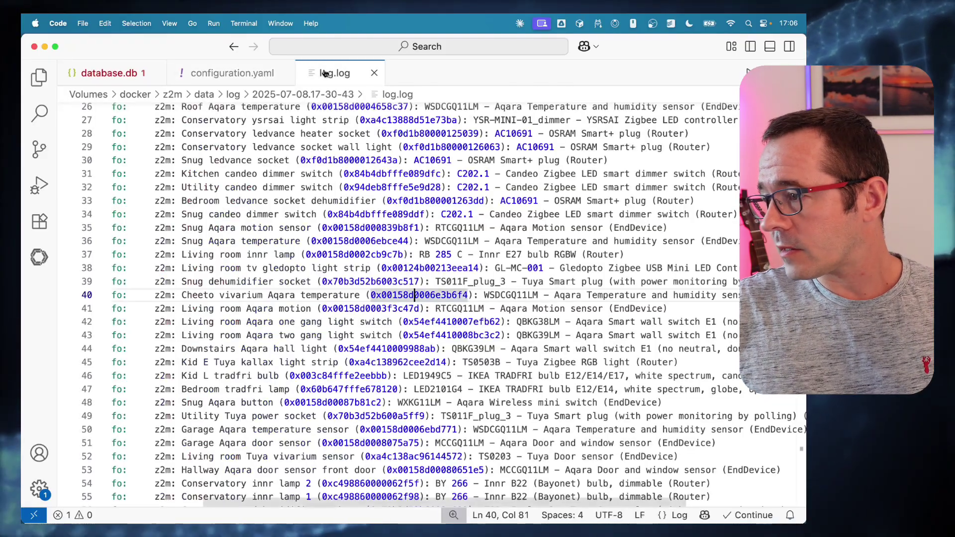
scroll(304, 258, down, 20)
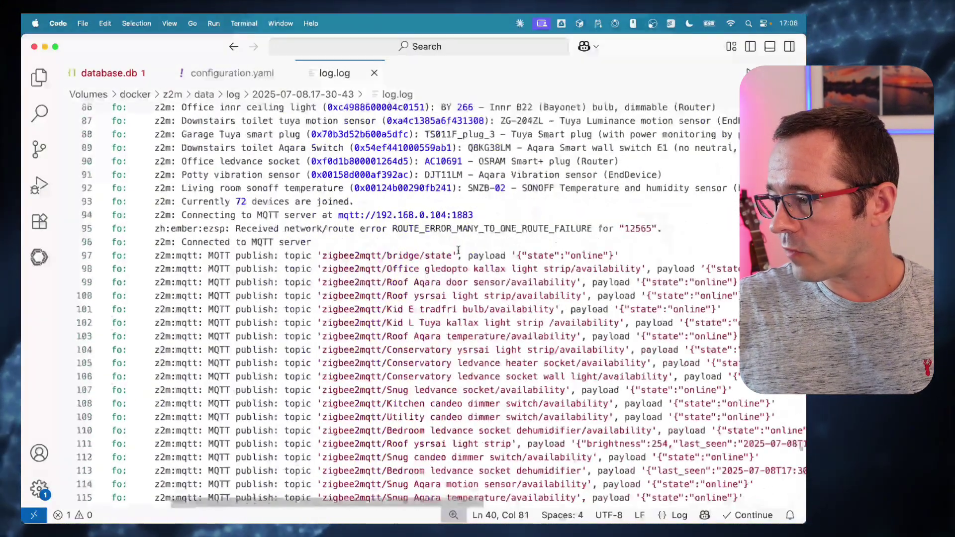
click(456, 240)
Search log.log for ROUTE_ERROR, then for the full ROUTE_ERROR_MANY_TO_ONE_ROUTE_FAILURE name
key(super+f)
text(ROUTE_ERROR)
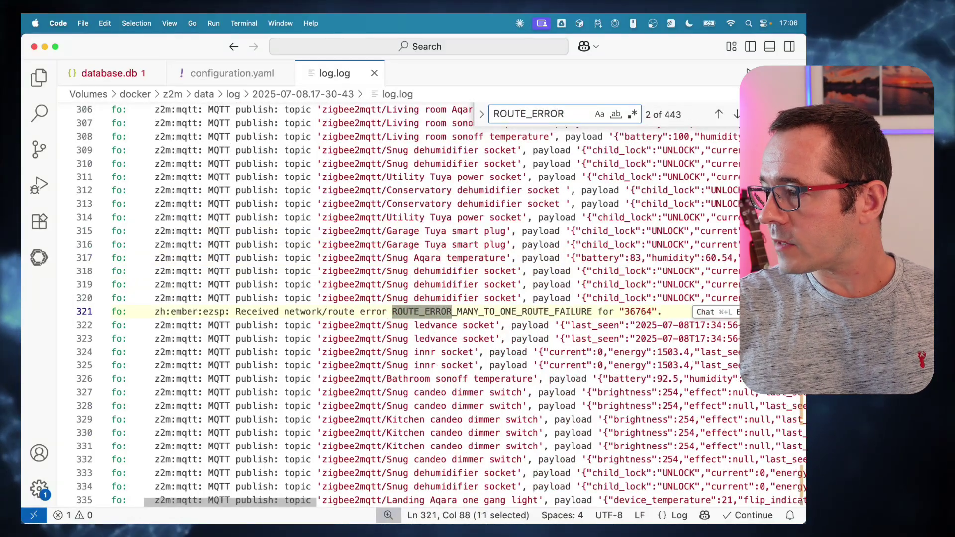
key(Escape)
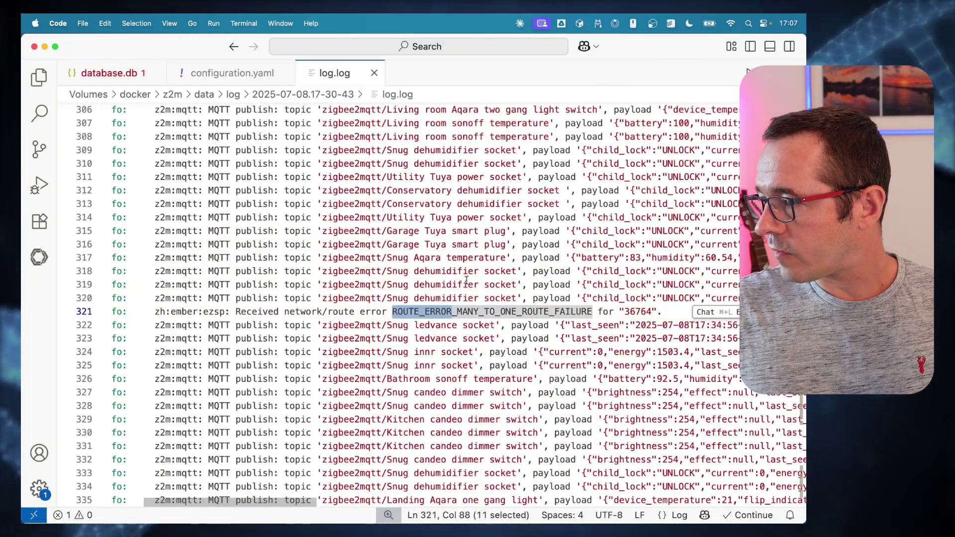
double_click(468, 307)
key(super+f)
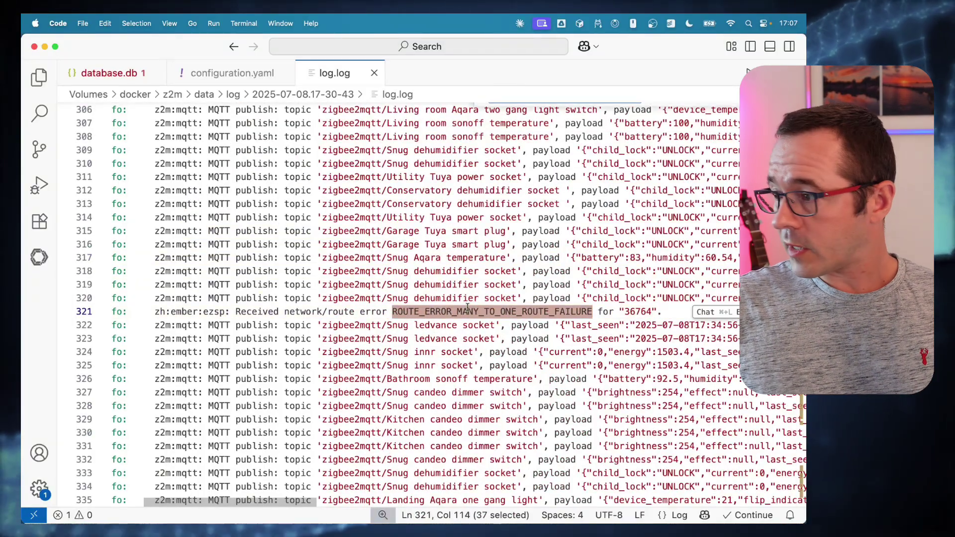
key(Return)
Step through the route-failure matches until reaching a cluster of repeated errors
key(Return)
key(Return)
key(Return)
key(Return)
key(Return)
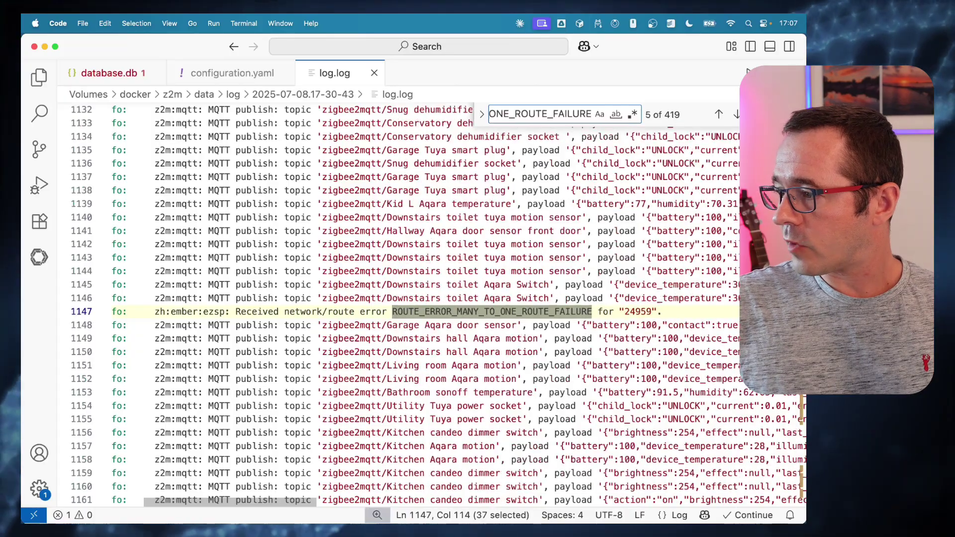
key(Return)
key(Return)
key(Return)
key(Return)
key(Return)
key(Return)
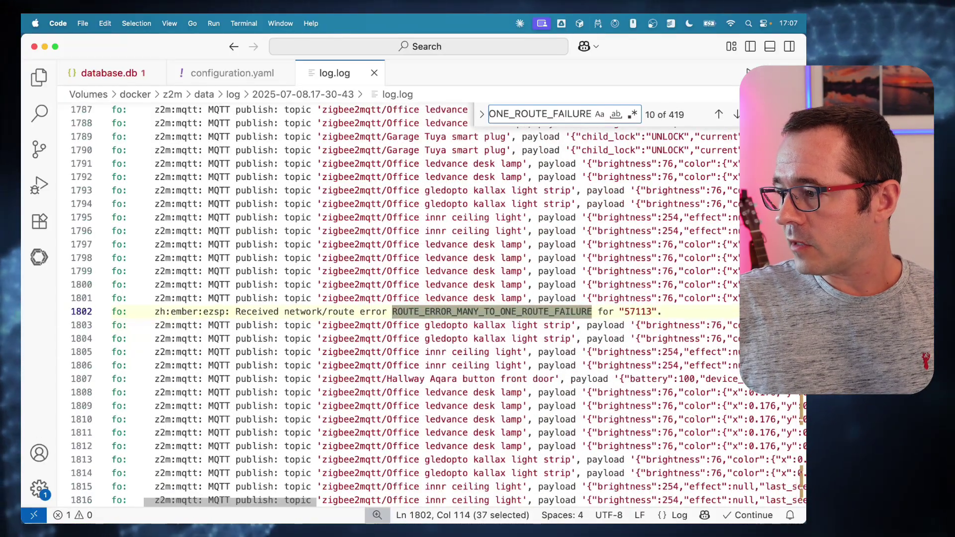
key(Return)
key(Return)
key(Return)
key(Return)
key(Return)
key(Return)
key(Return)
key(Return)
key(Return)
key(Return)
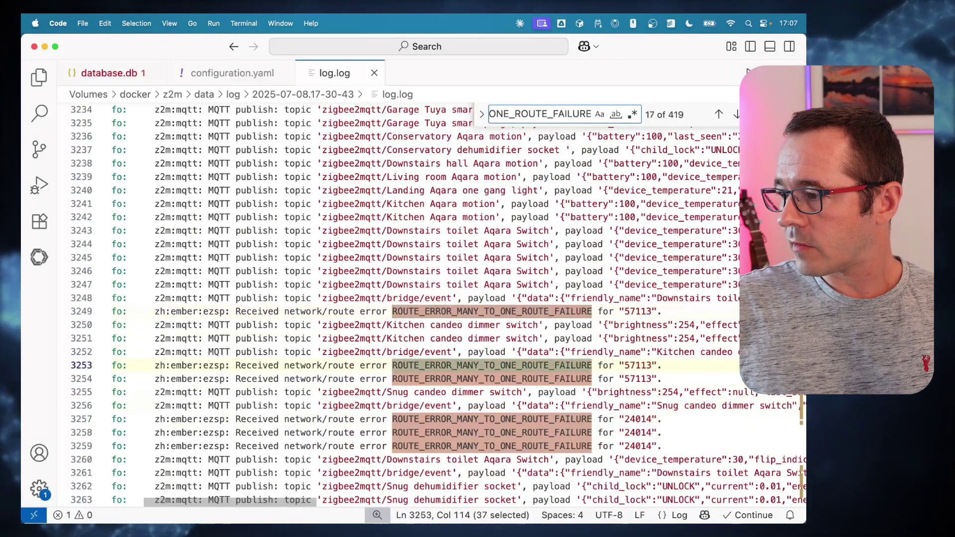
key(Return)
key(Return)
key(Return)
key(Return)
key(Return)
key(Return)
key(Return)
key(Return)
key(Return)
key(Return)
key(Return)
key(Return)
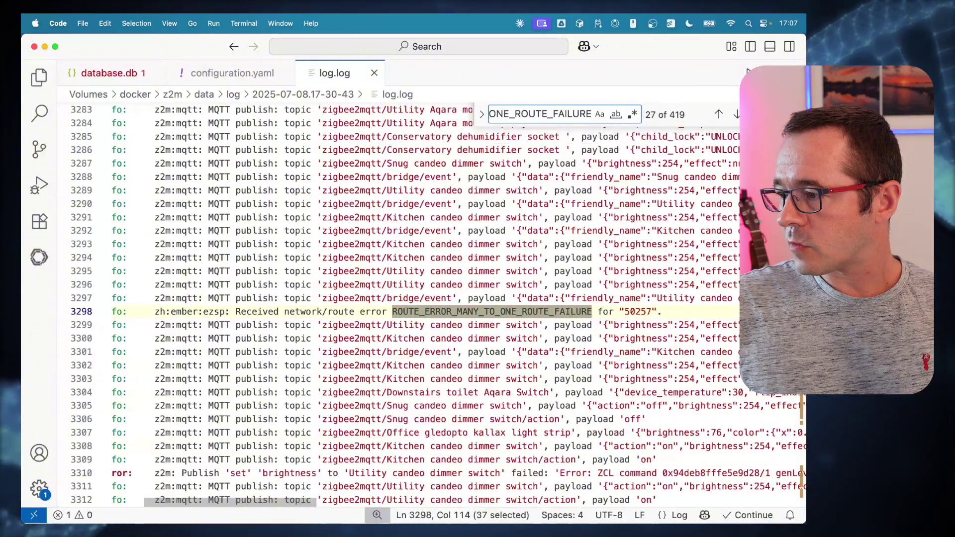
key(Return)
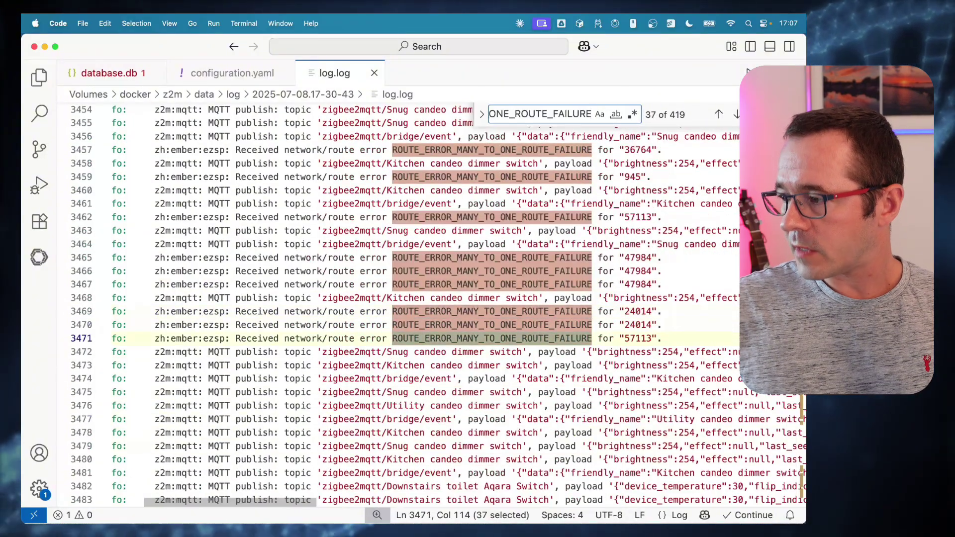
click(502, 258)
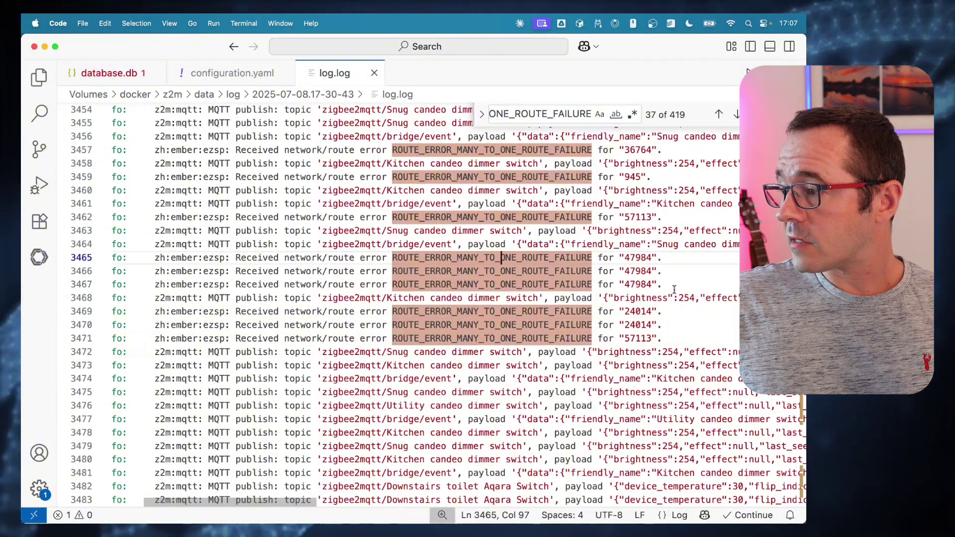
Inspect the repeated failures on lines 3464–3467 and select the failing address 47984
drag(674, 289, 104, 246)
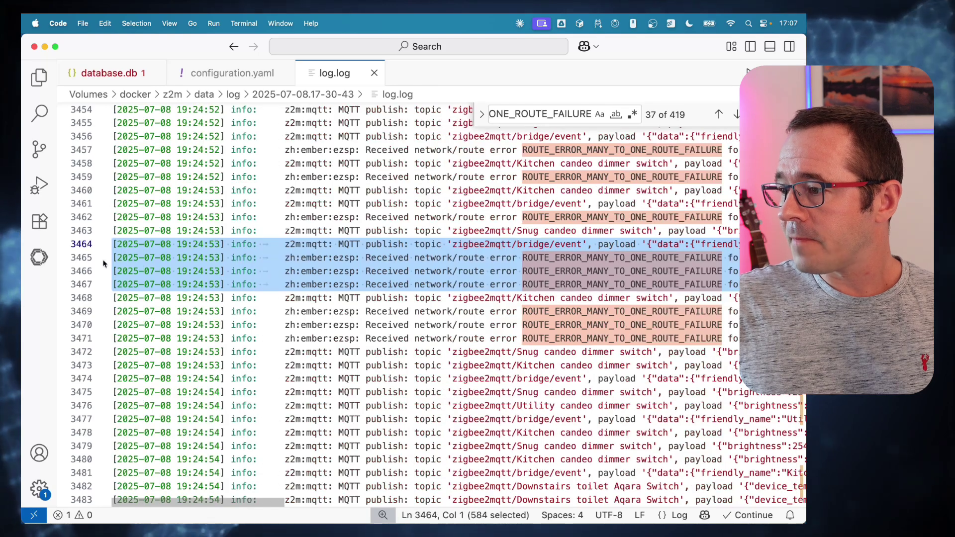
click(460, 271)
scroll(431, 239, right, 5)
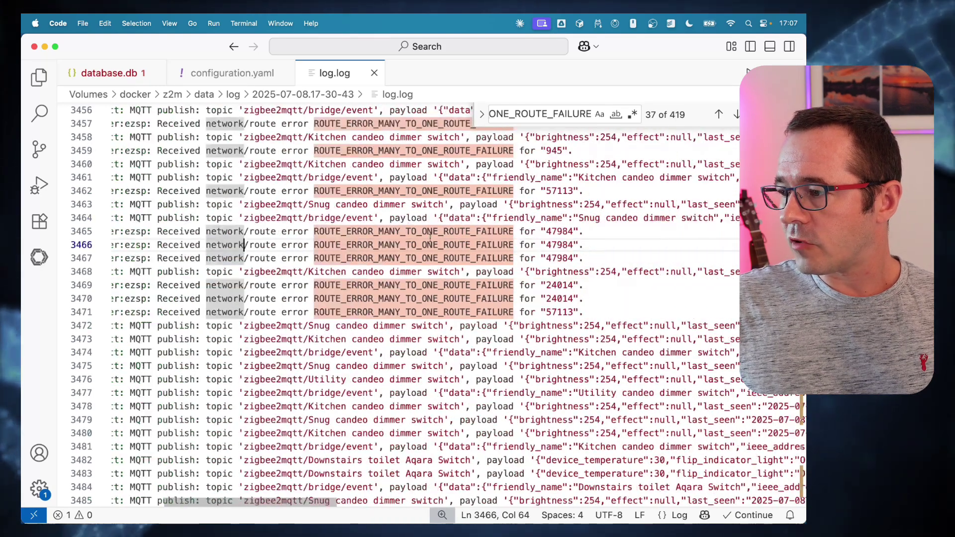
double_click(429, 242)
click(412, 258)
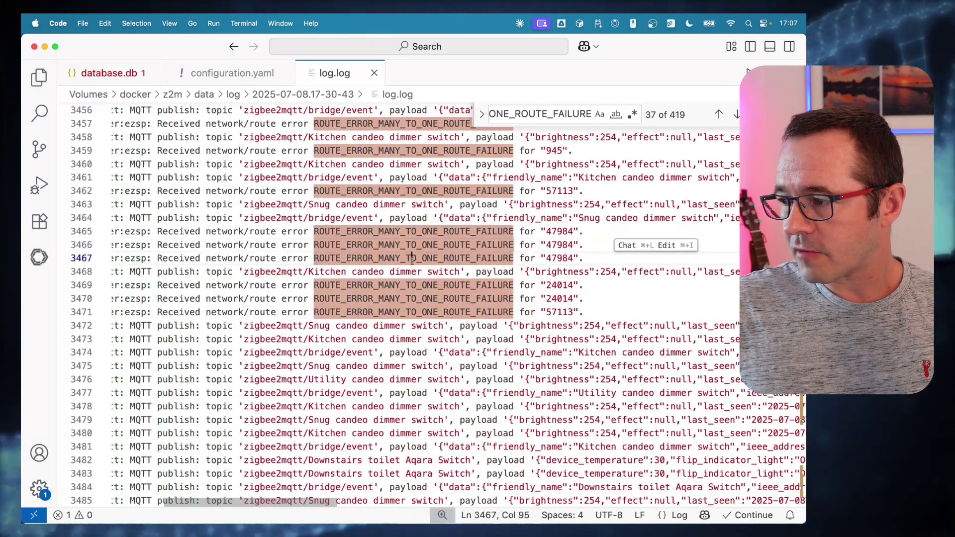
double_click(412, 258)
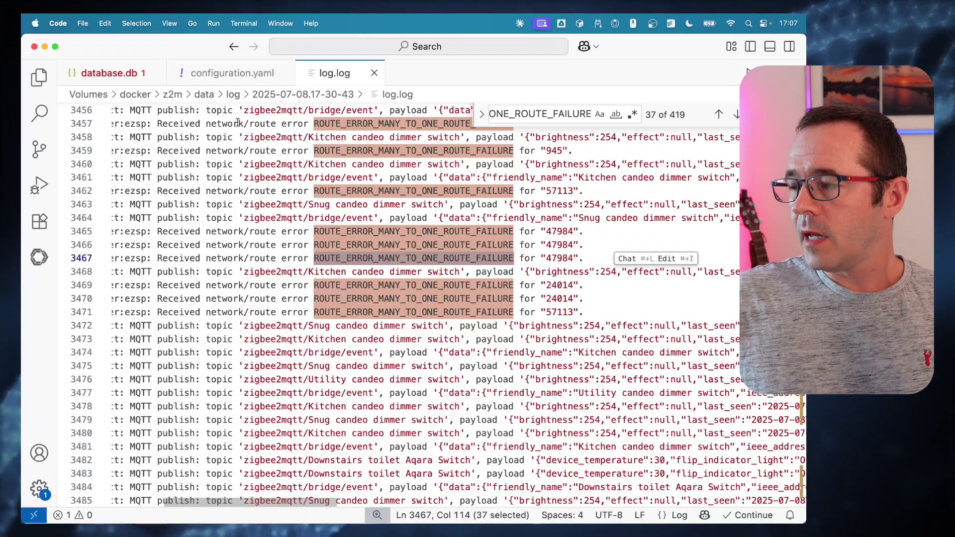
click(347, 218)
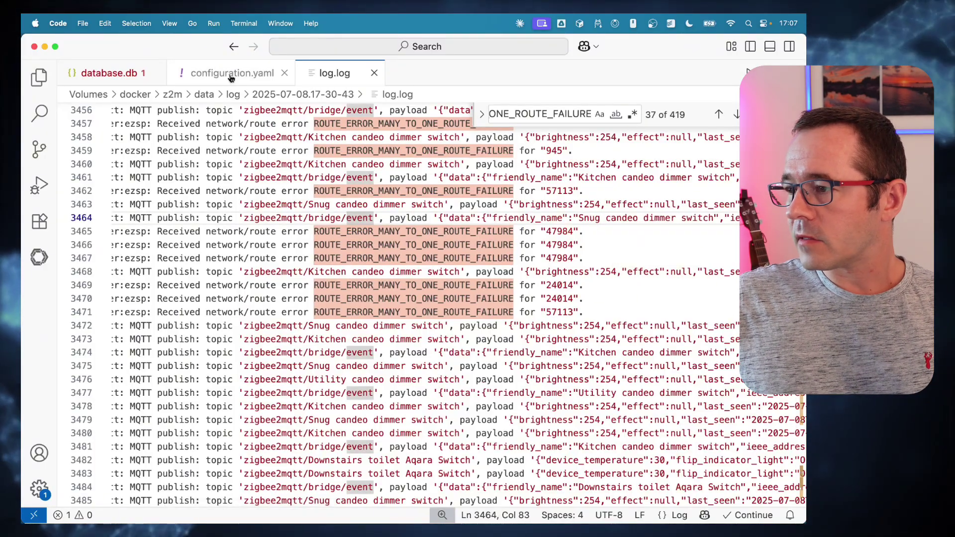
scroll(373, 243, left, 2)
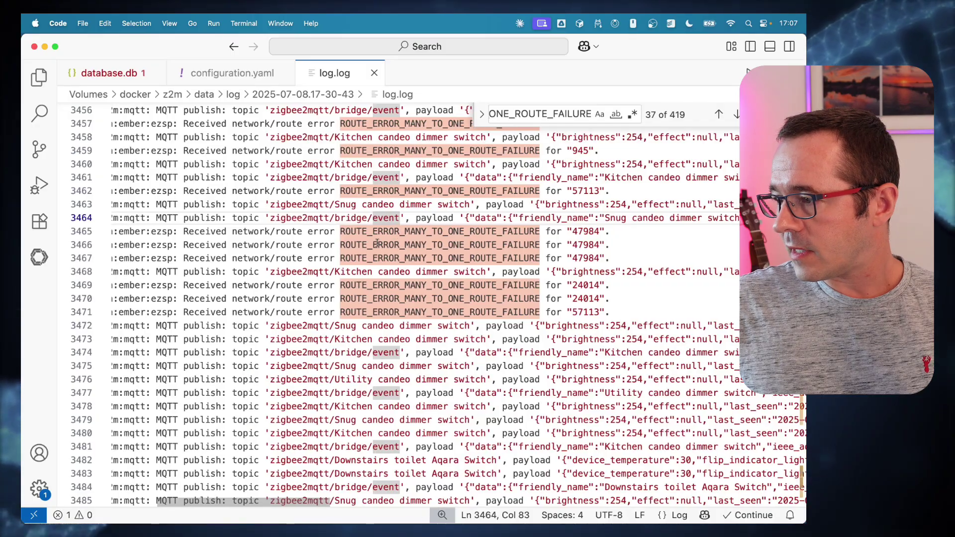
double_click(585, 231)
key(super+c)
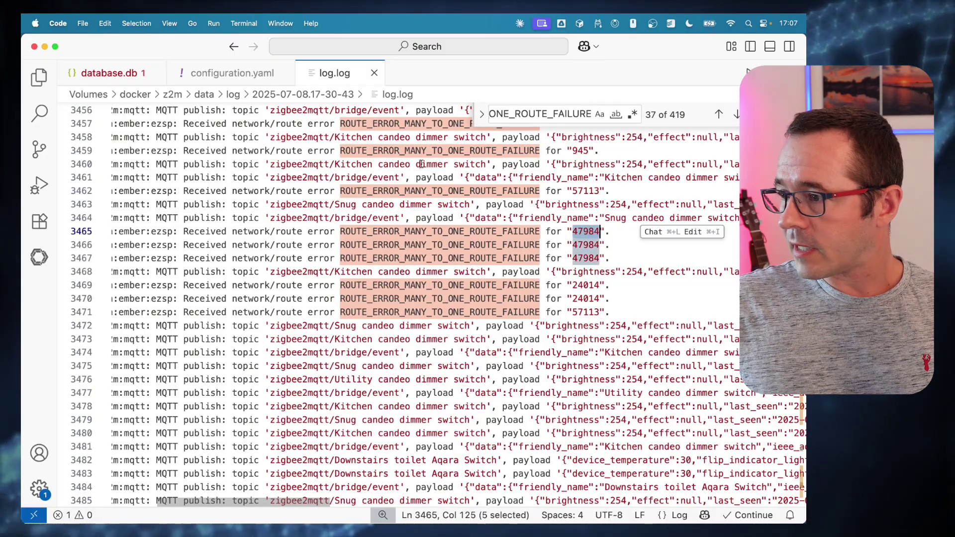
Open database.db and search it for network address 47984
click(216, 75)
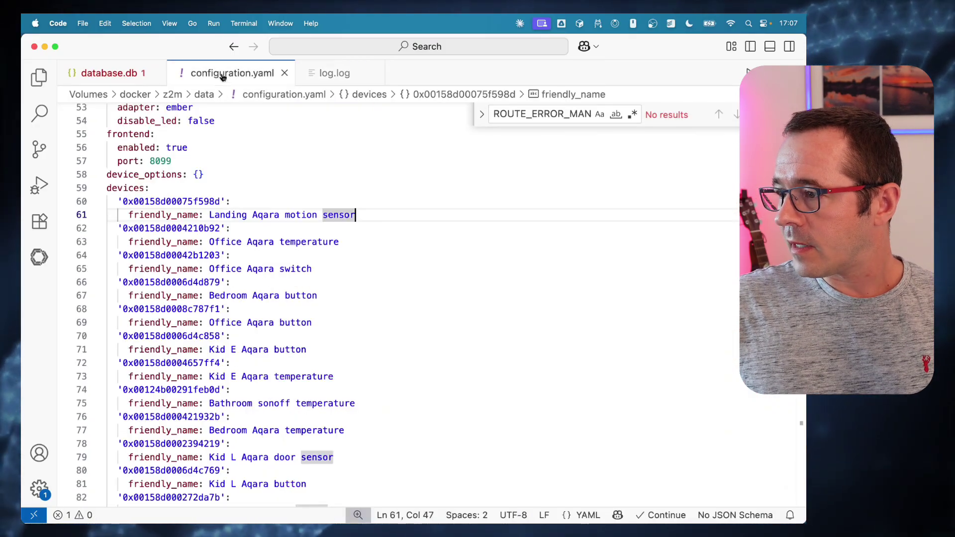
click(107, 73)
scroll(309, 148, up, 20)
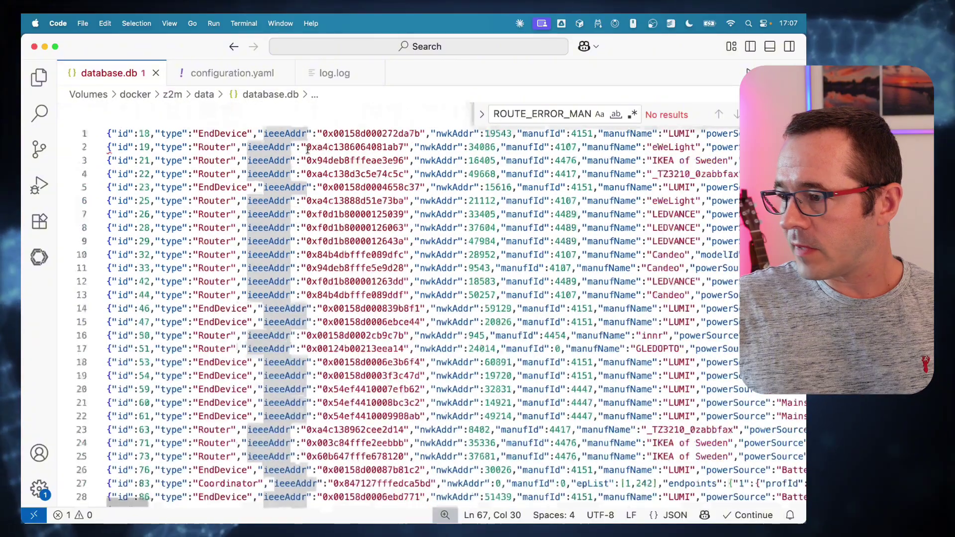
click(286, 188)
key(super+f)
key(super+v)
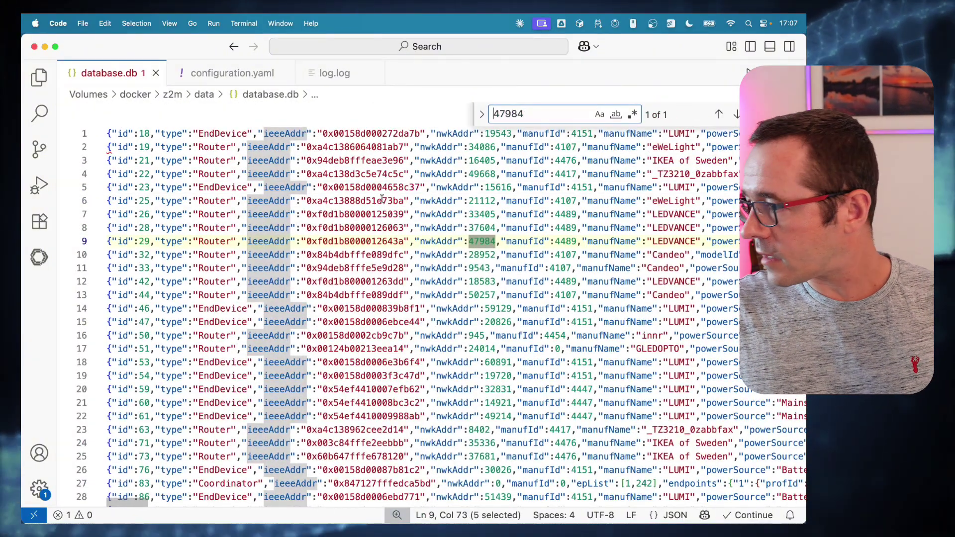
click(675, 241)
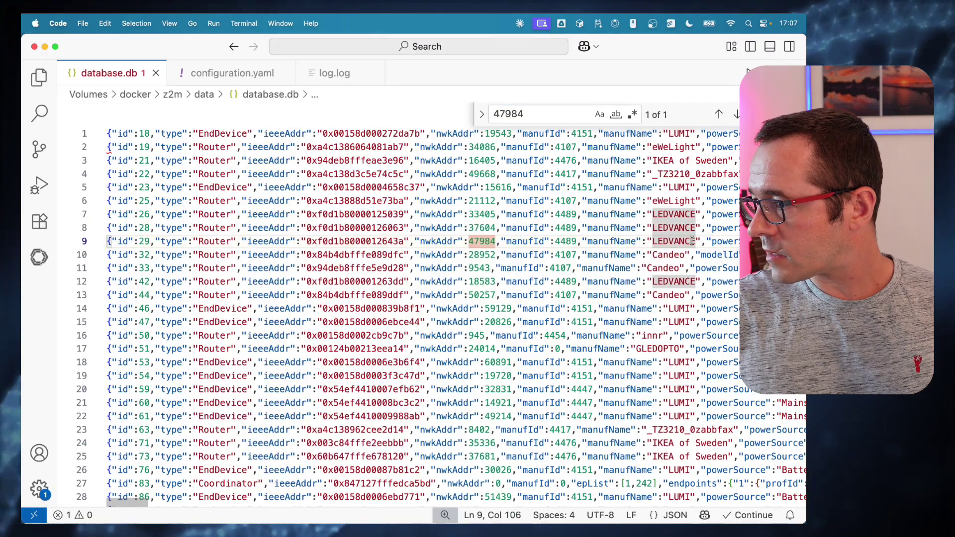
click(637, 240)
key(Left)
key(Left)
key(Left)
key(Left)
key(Left)
key(Left)
key(Left)
key(Left)
key(Left)
key(Left)
key(Left)
key(Left)
key(Left)
key(Left)
key(Left)
key(Left)
key(Left)
key(Left)
key(Left)
key(Left)
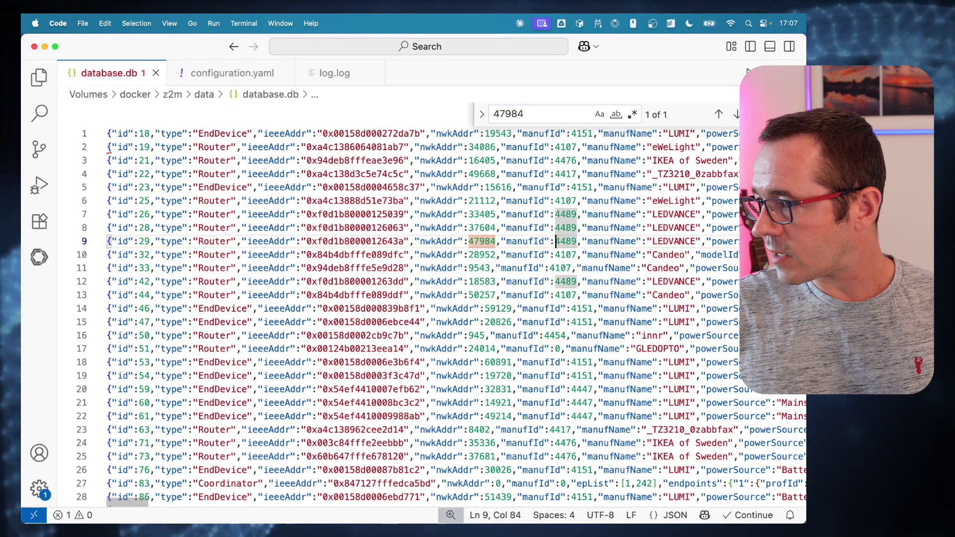
key(alt+shift+Left)
key(super+c)
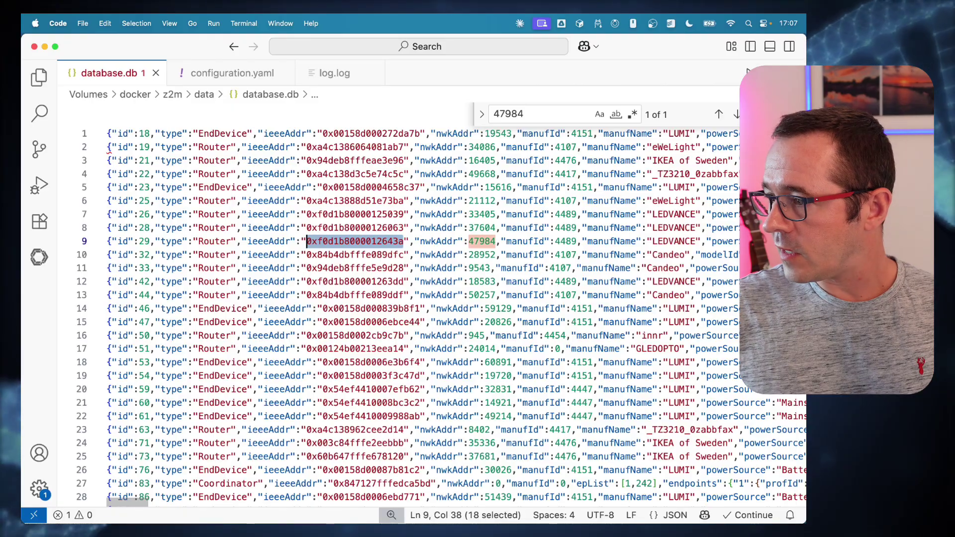
Search configuration.yaml for the copied IEEE address and select its friendly name, Snug ledvance socket
click(228, 75)
click(306, 190)
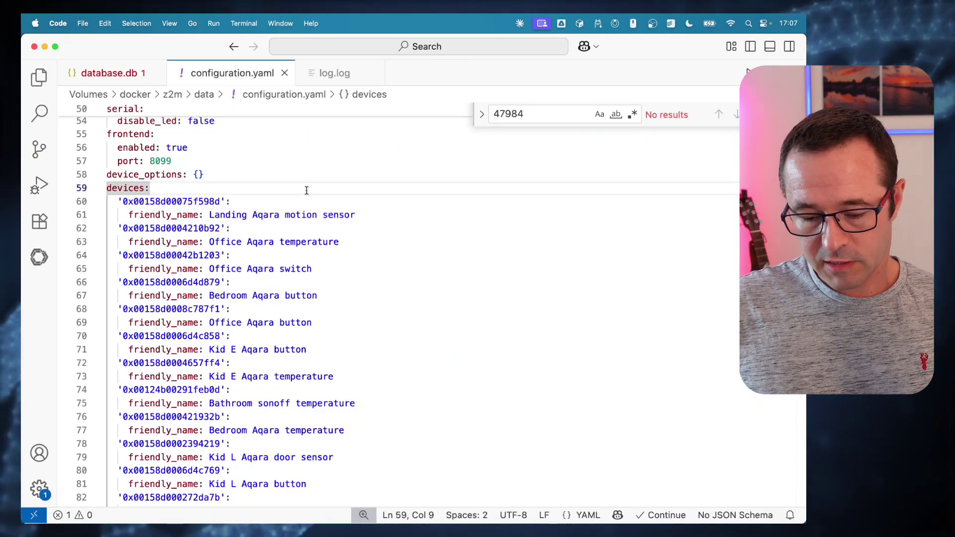
key(super+f)
key(super+v)
click(221, 325)
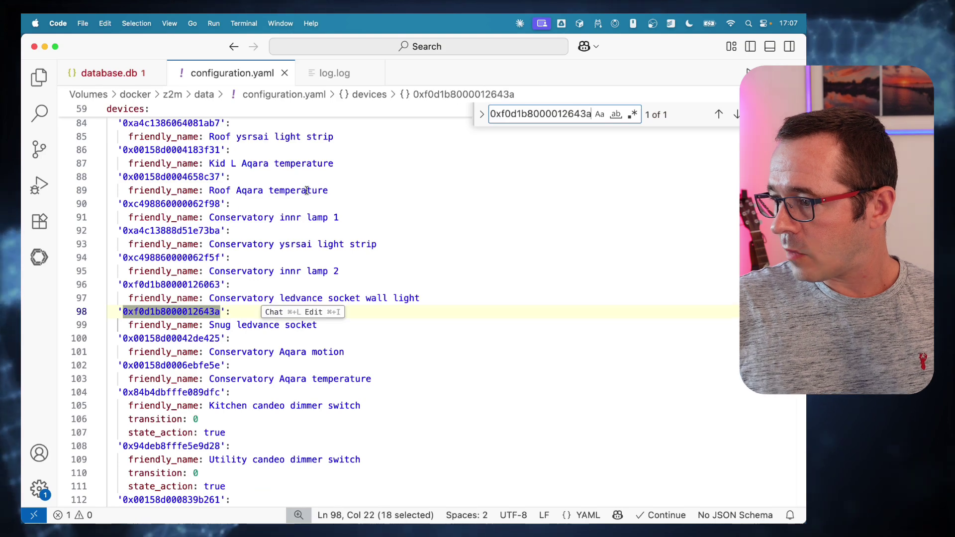
key(Escape)
click(128, 325)
click(285, 325)
click(128, 325)
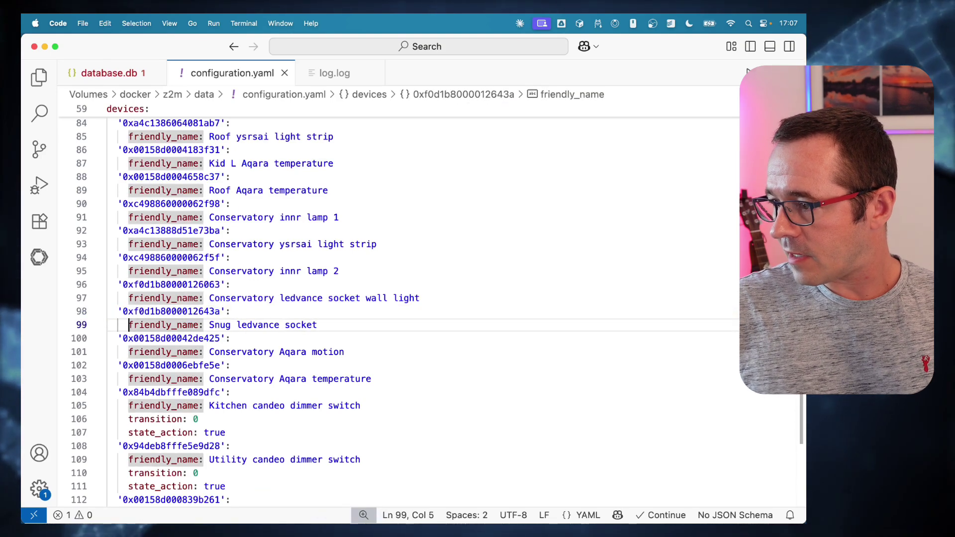
click(209, 325)
shift+click(317, 325)
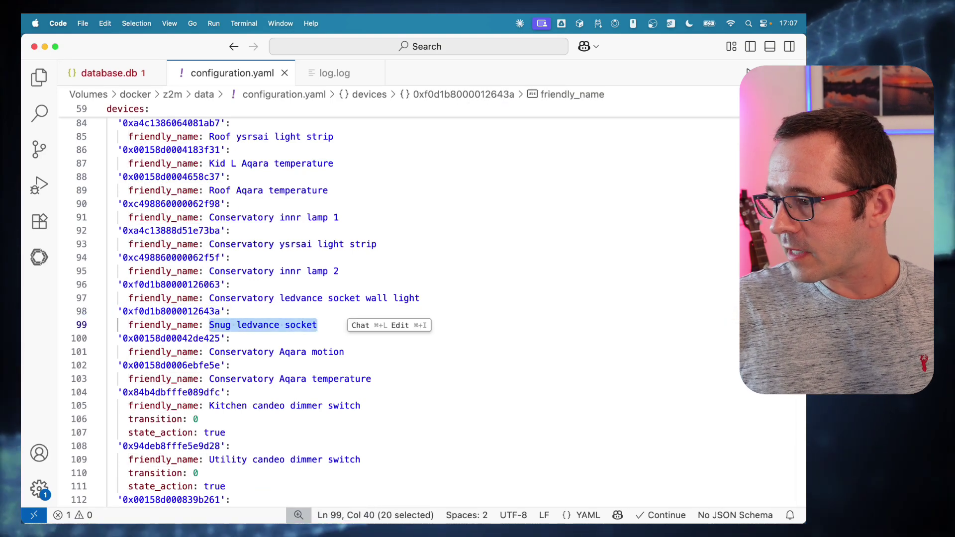
key(Escape)
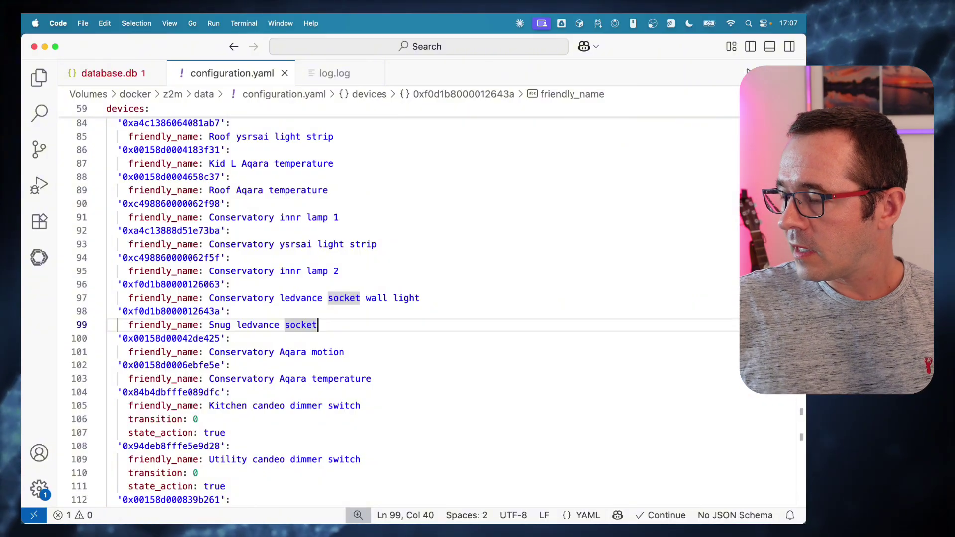
Back in log.log, mark the ROUTE_ERROR_MANY_TO_ONE_ROUTE_FAILURE error and failing address 47984
click(332, 73)
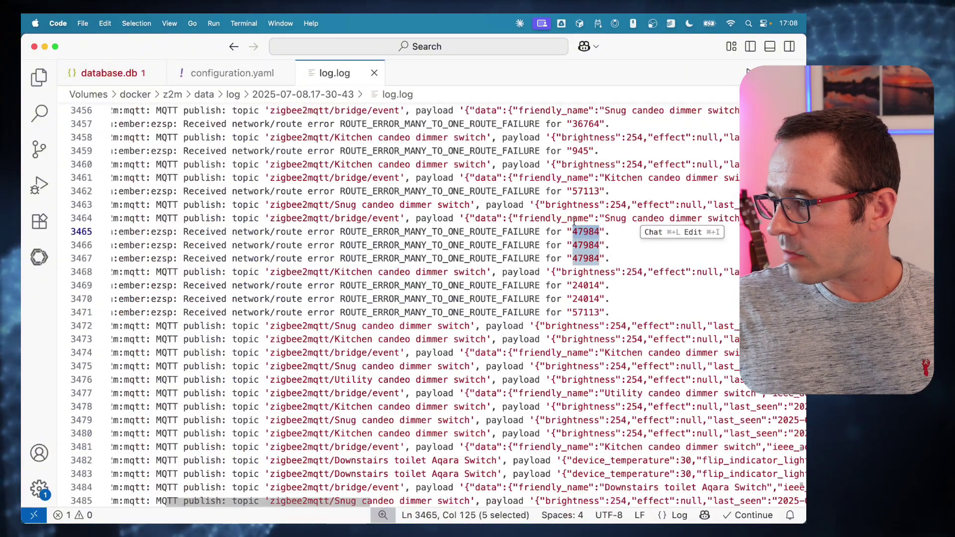
click(621, 231)
double_click(440, 232)
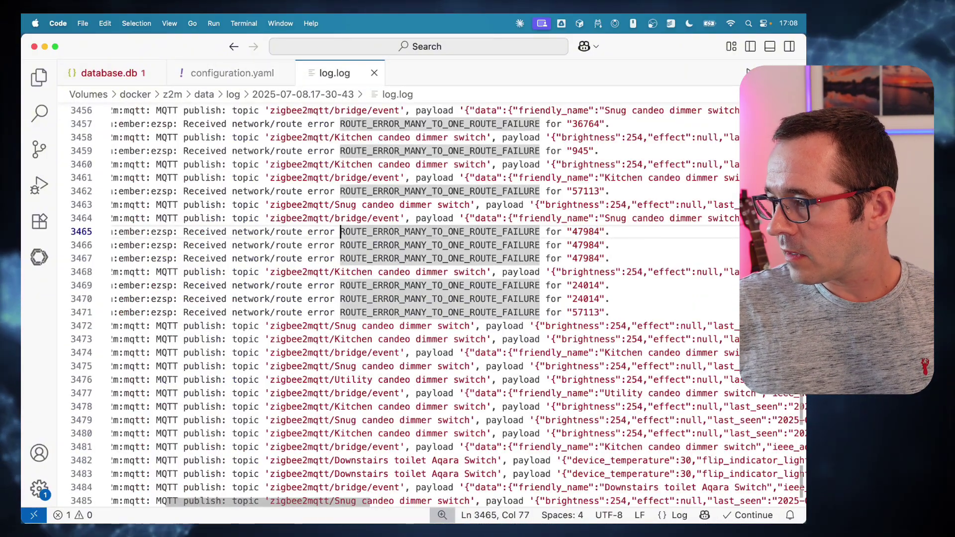
double_click(586, 232)
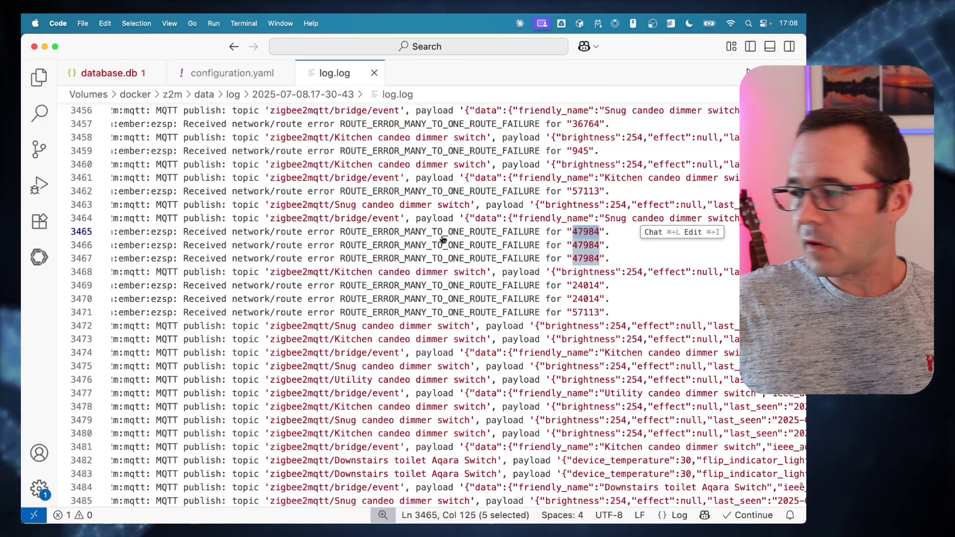
Open the Zigbee Network Device Error Analysis chat and highlight the prompt's source files and route error types
key(super+Tab)
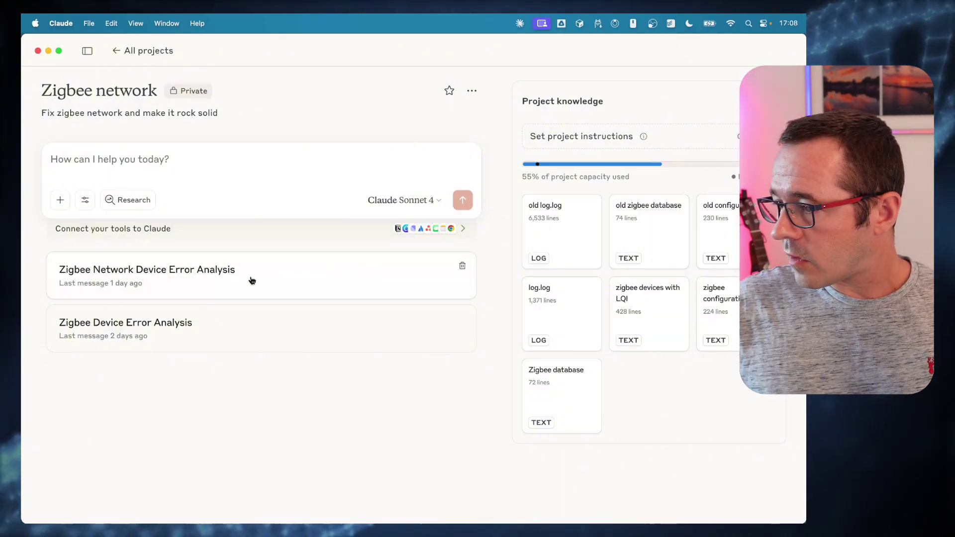
click(193, 281)
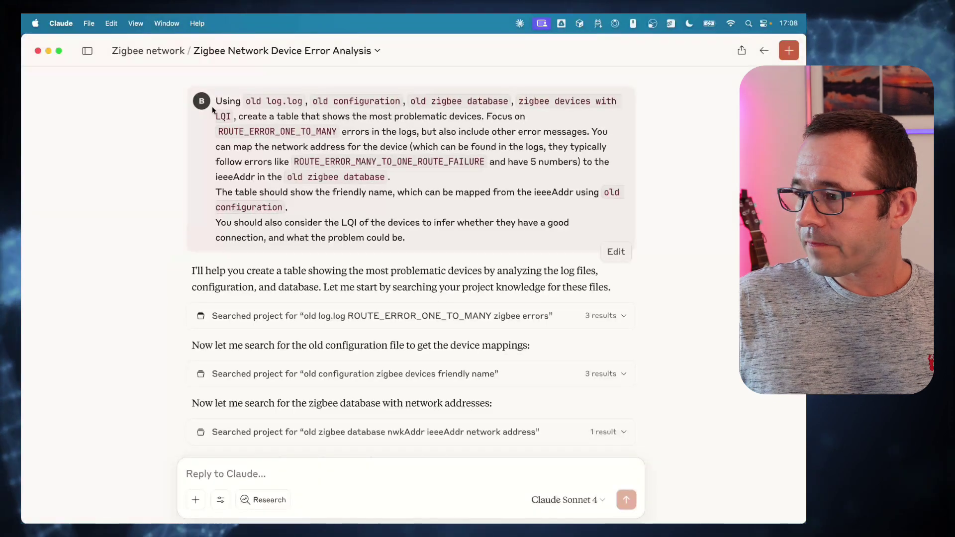
drag(216, 104, 515, 101)
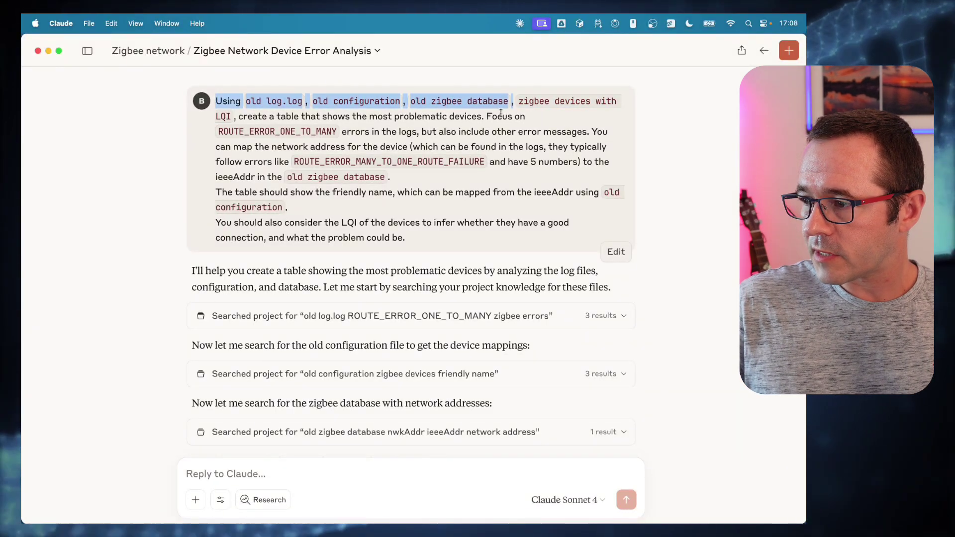
double_click(277, 131)
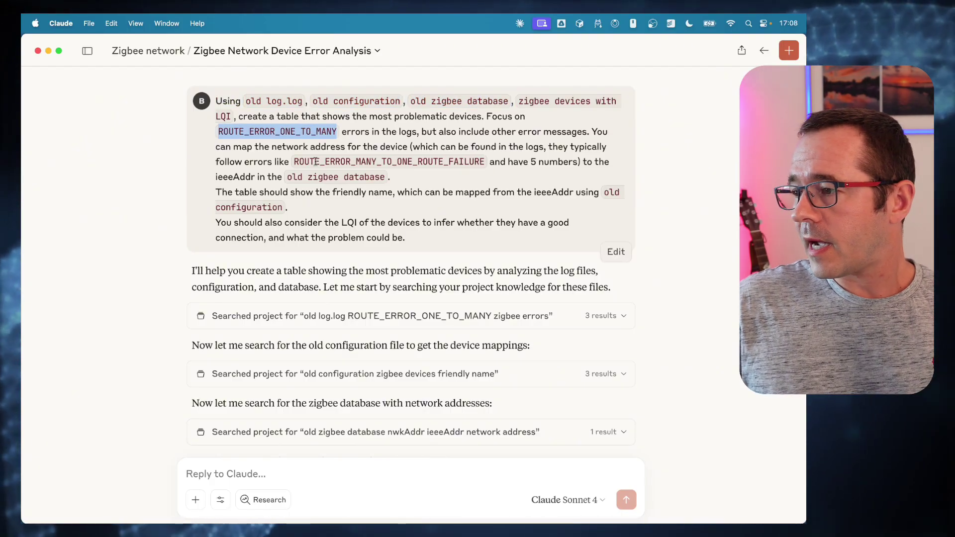
double_click(388, 162)
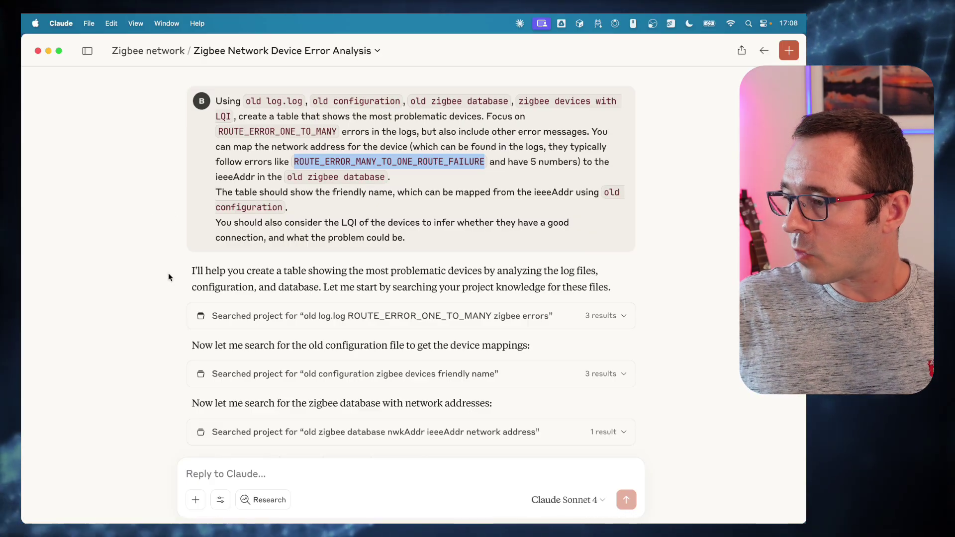
Scroll down through the chat to reach the problematic-device findings
scroll(167, 275, down, 5)
scroll(165, 279, down, 2)
scroll(110, 276, down, 7)
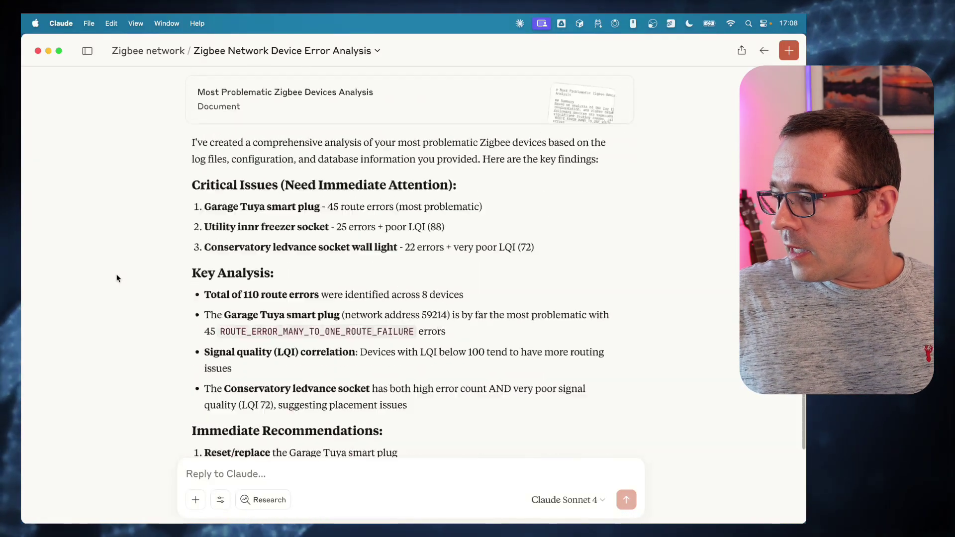
scroll(190, 280, up, 7)
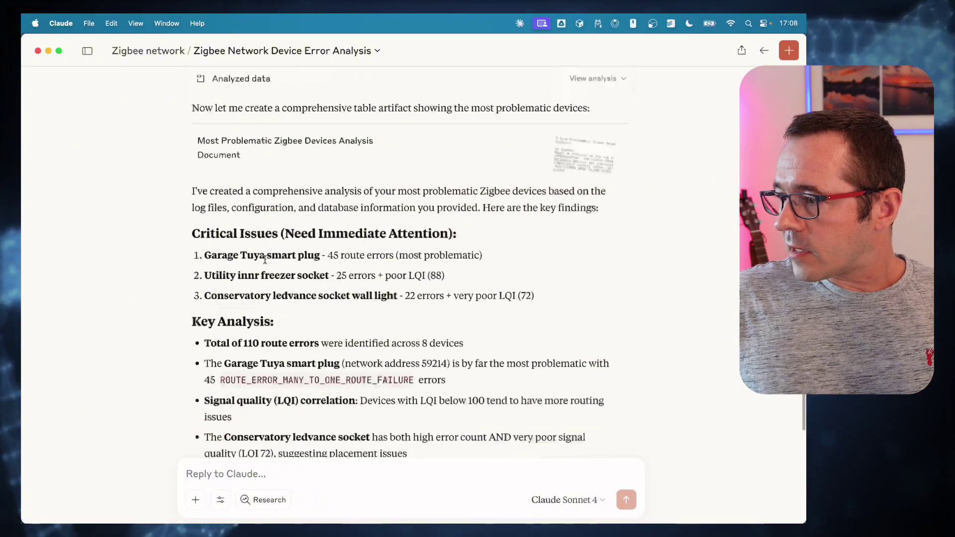
Open the Most Problematic Zigbee Devices Analysis and highlight top-ranked Garage Tuya smart plug and its IEEE address
click(345, 207)
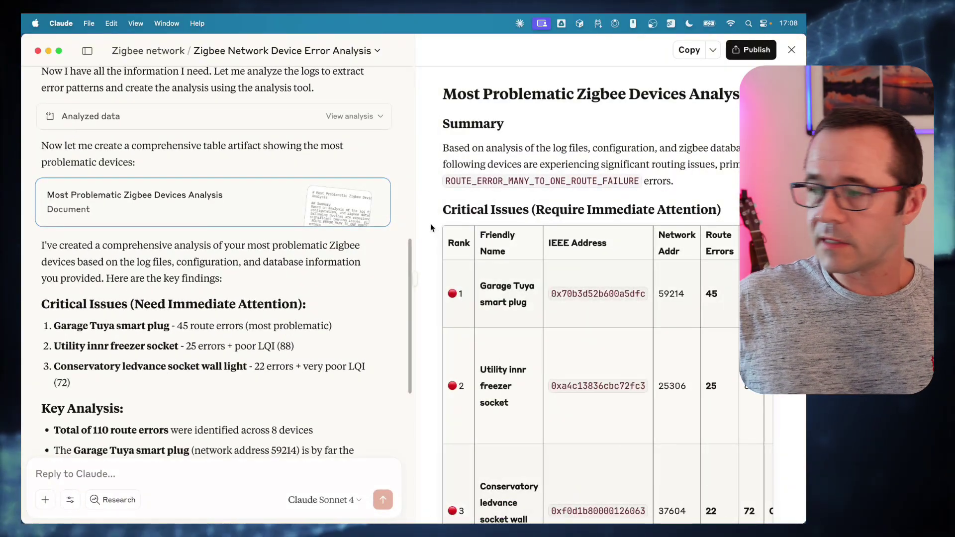
drag(481, 289, 528, 305)
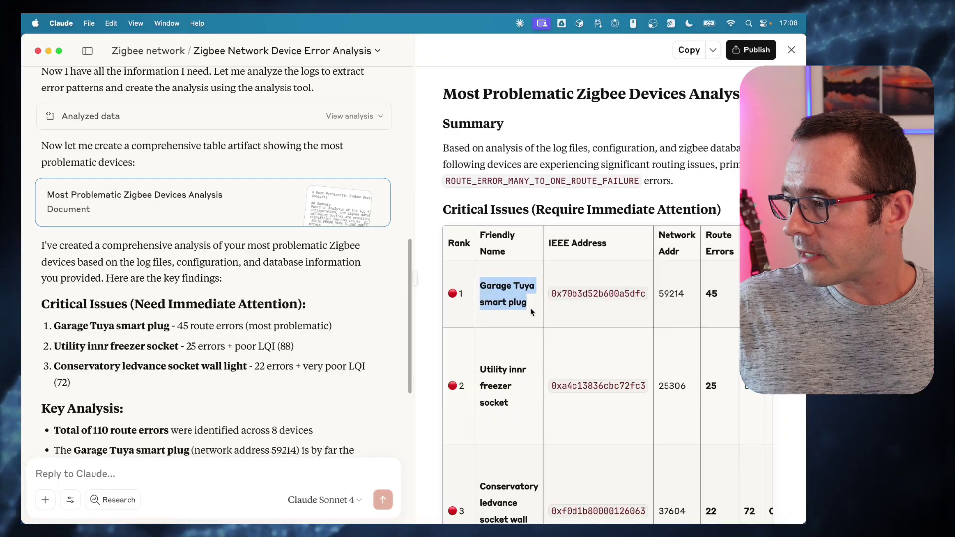
double_click(597, 294)
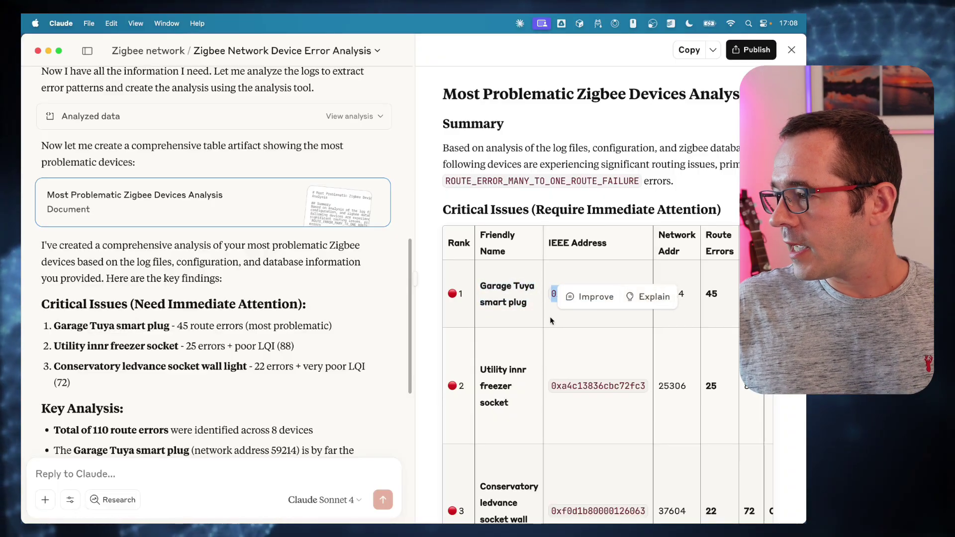
scroll(559, 312, right, 5)
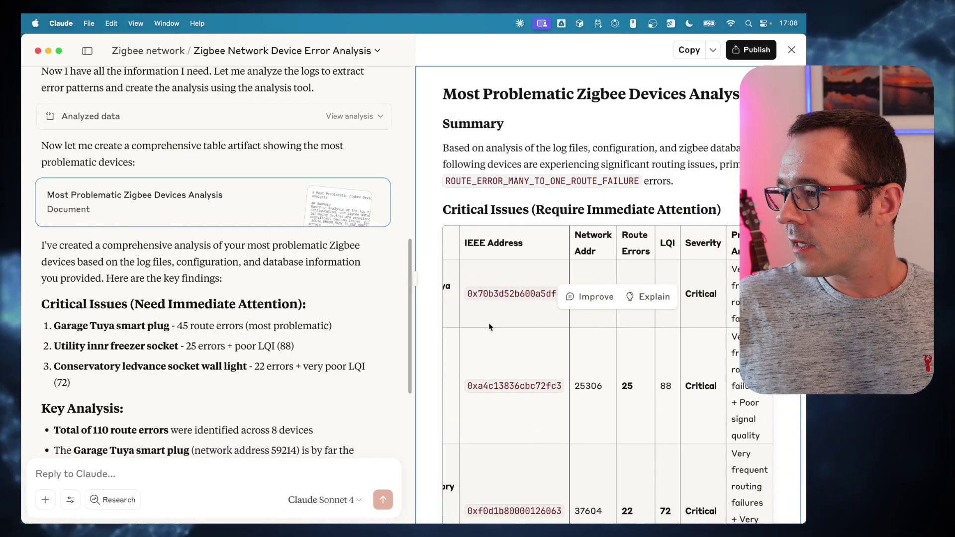
Widen the analysis document to show every column, then widen the conversation beside it
drag(416, 281, 224, 284)
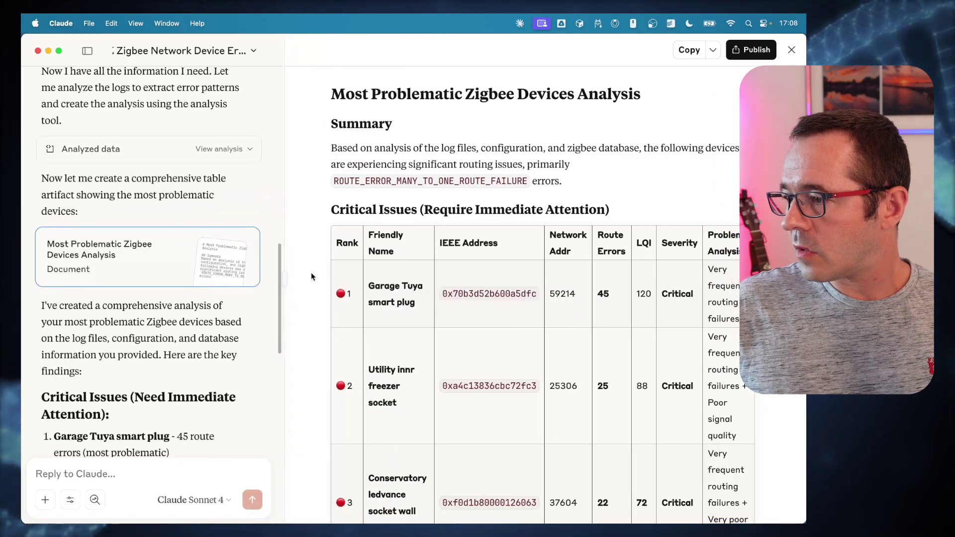
scroll(321, 324, down, 2)
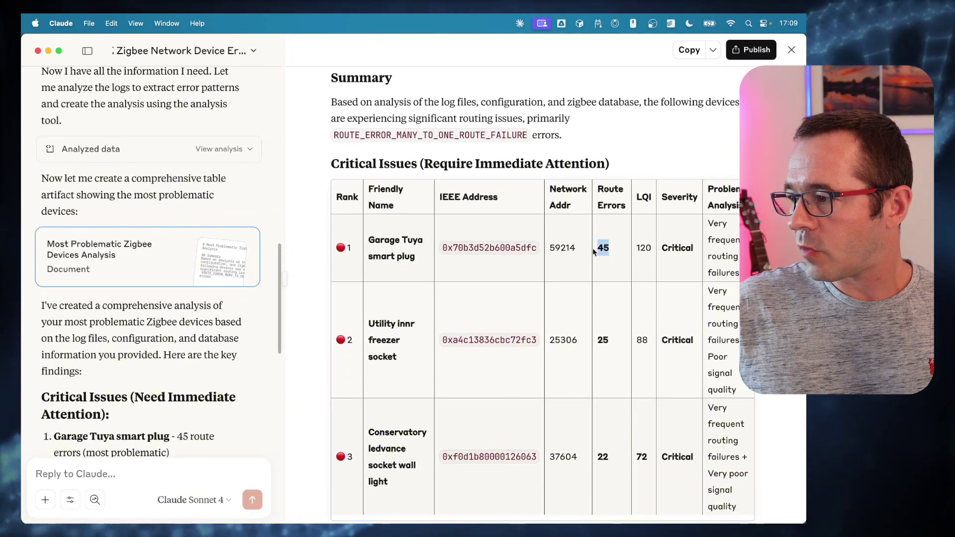
click(317, 281)
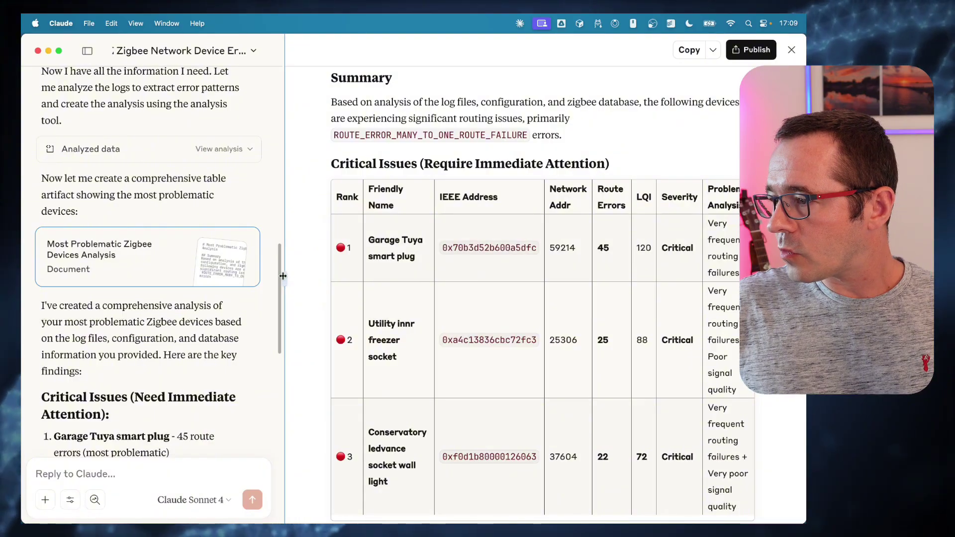
drag(284, 274, 403, 279)
Open the Zigbee Device Error Analysis conversation with its post-cleanup results document widened beside the chat
click(155, 56)
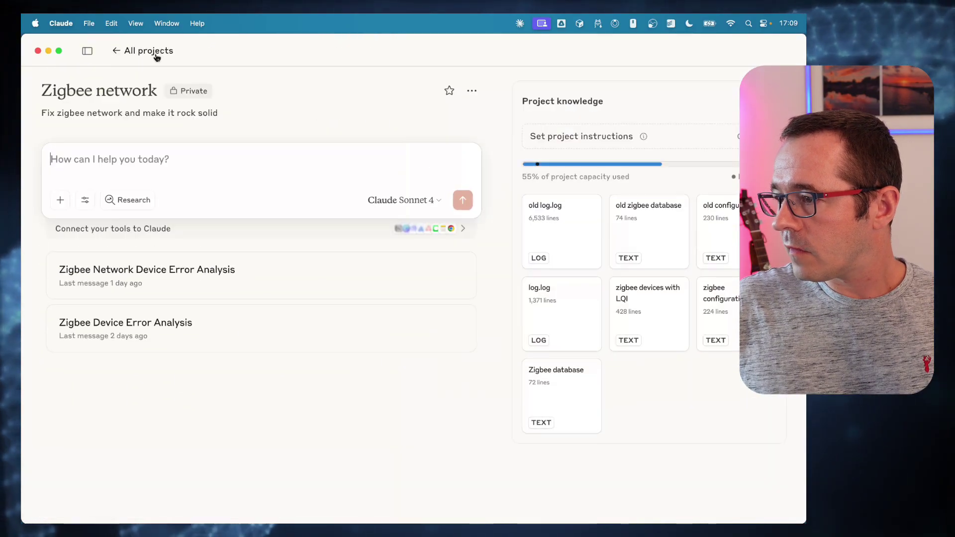
click(206, 331)
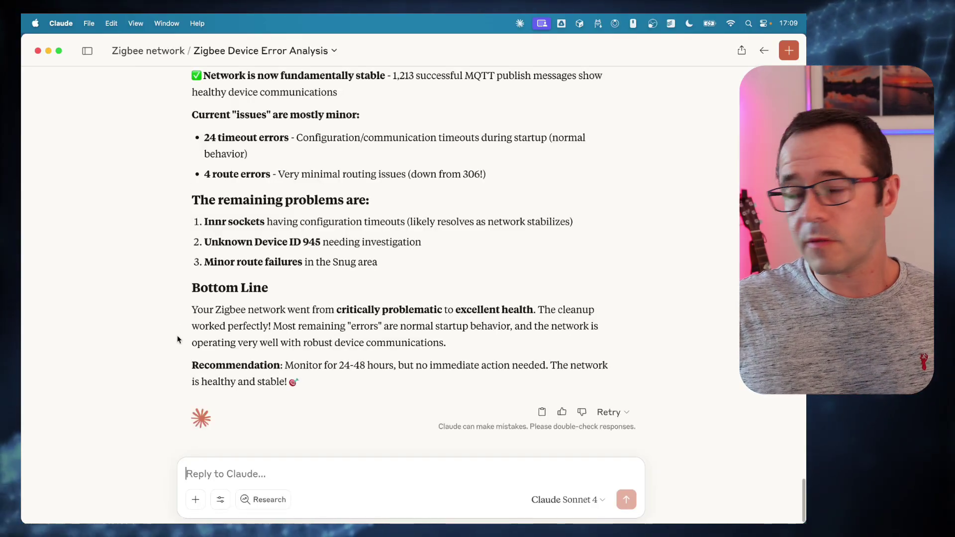
scroll(159, 339, up, 10)
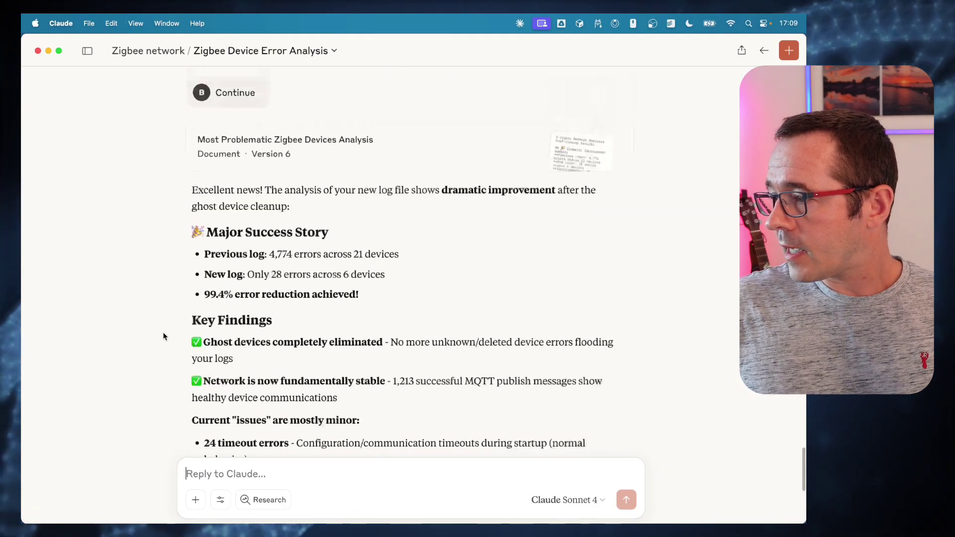
click(355, 279)
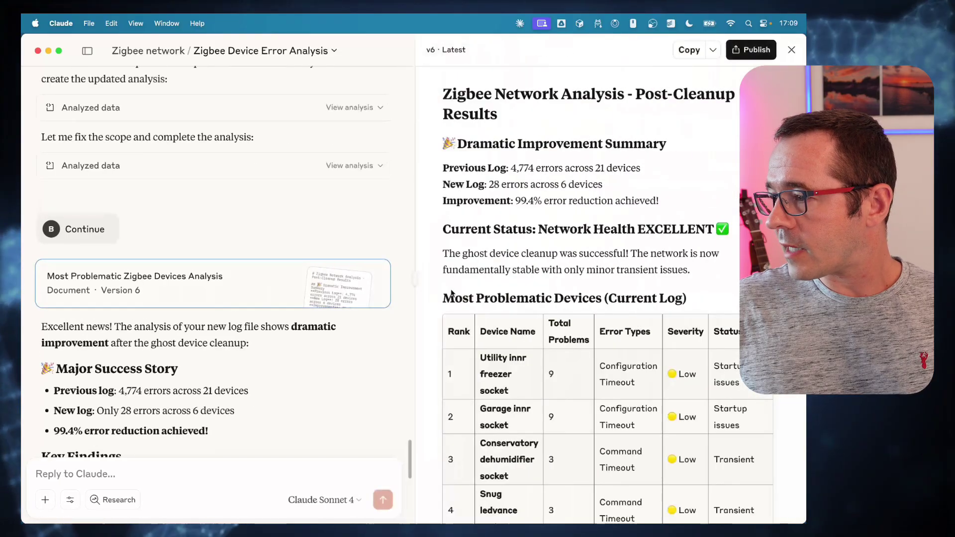
drag(358, 277, 286, 276)
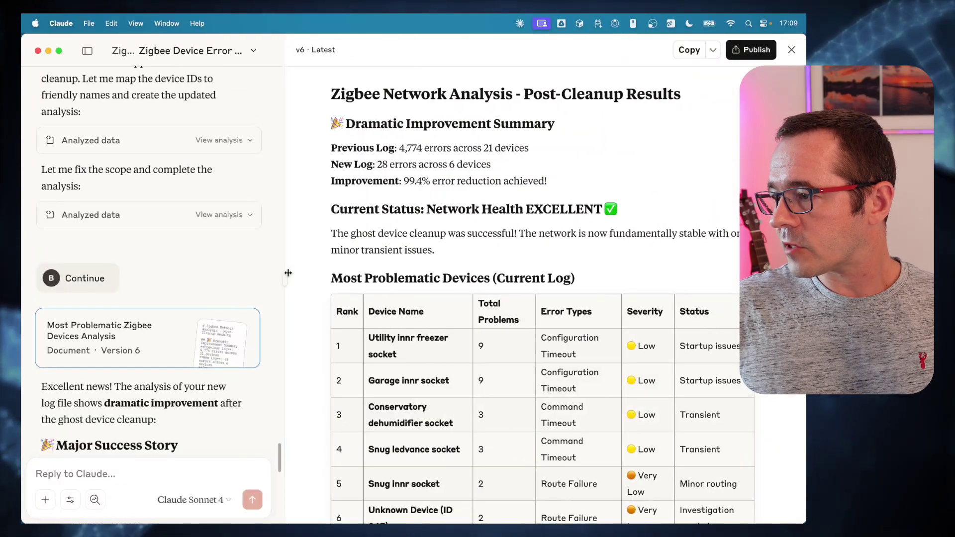
scroll(319, 268, down, 3)
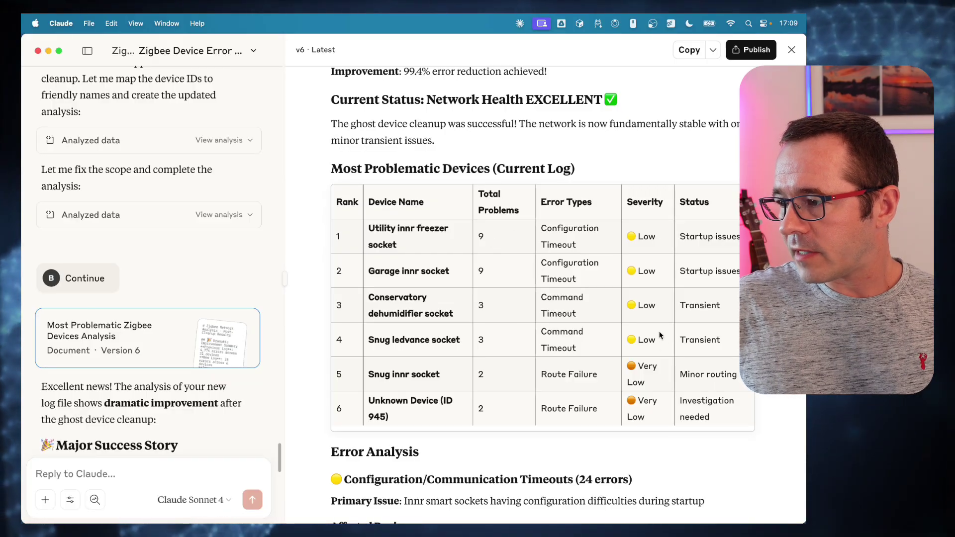
Review the results, marking row 2's Configuration Timeout, the transient startup sentence and the Conclusion
triple_click(580, 282)
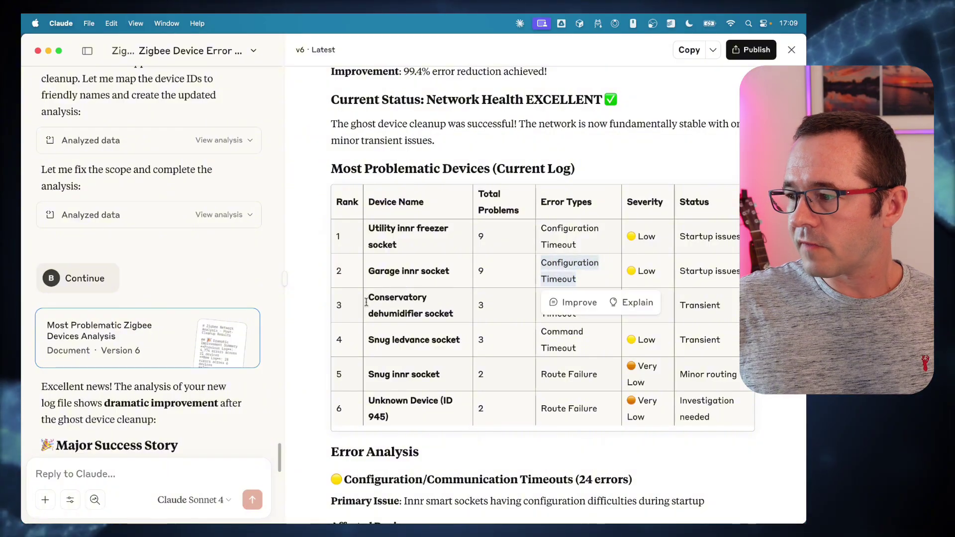
scroll(306, 324, down, 5)
scroll(309, 323, down, 4)
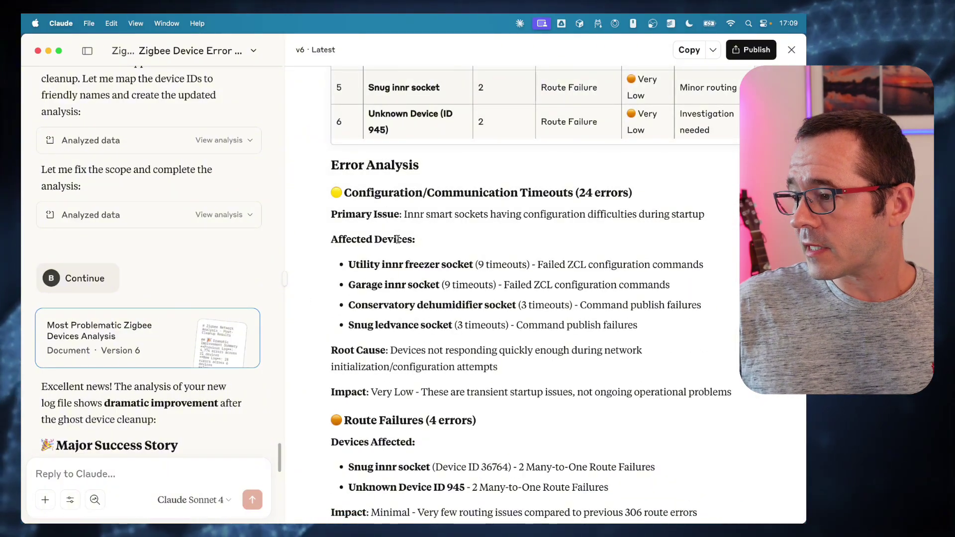
scroll(309, 283, down, 1)
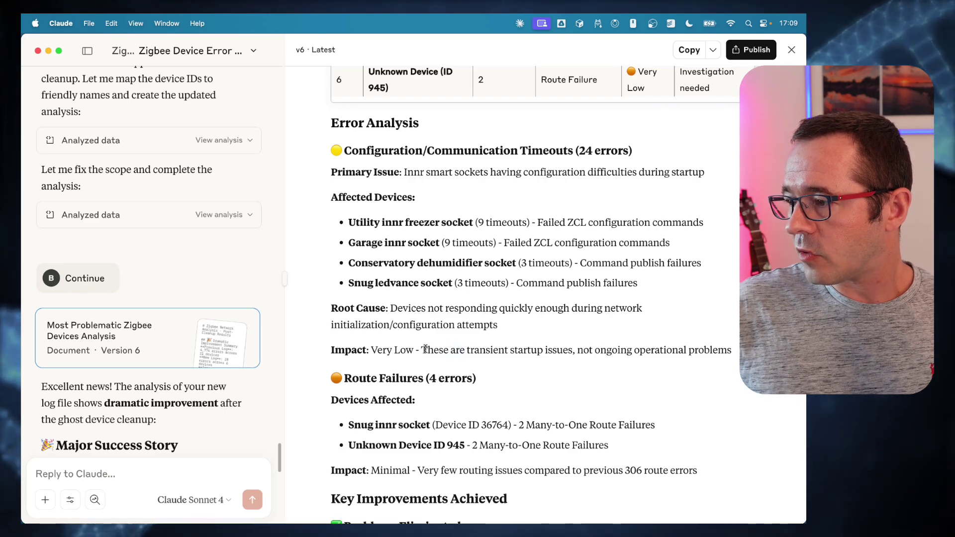
drag(421, 349, 731, 351)
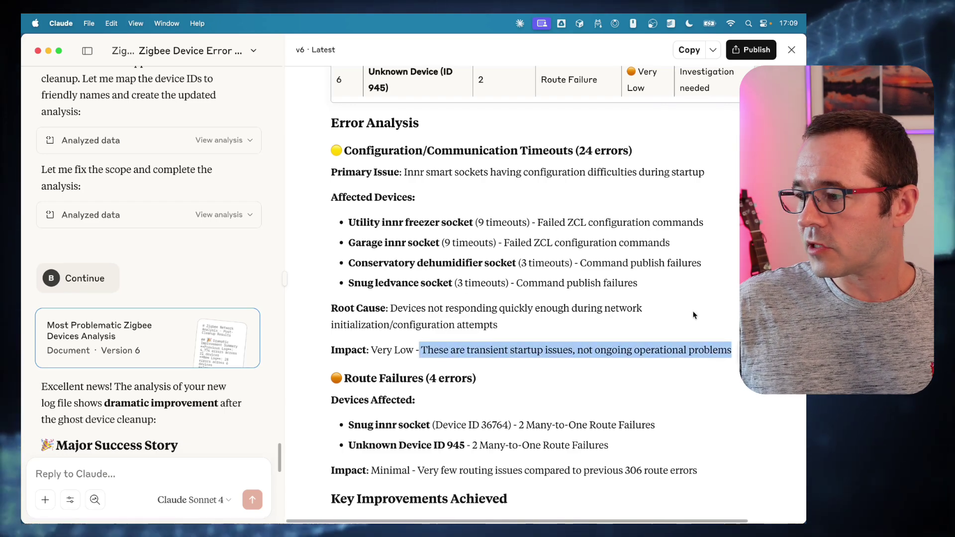
click(627, 269)
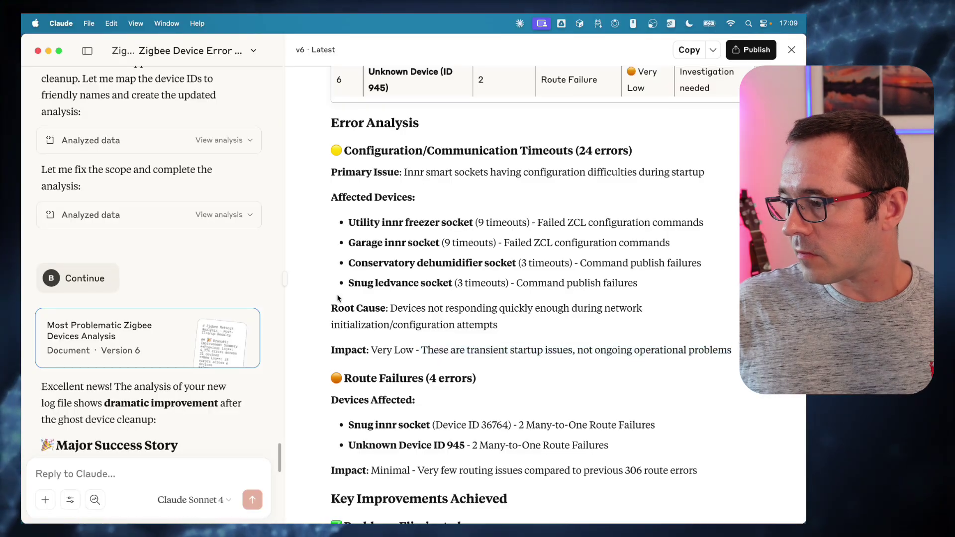
scroll(320, 298, down, 10)
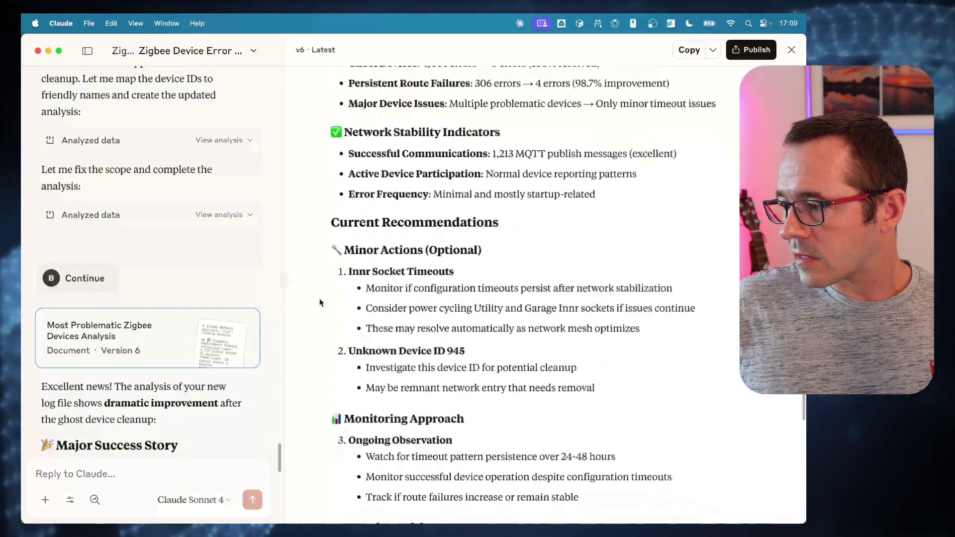
scroll(321, 302, down, 8)
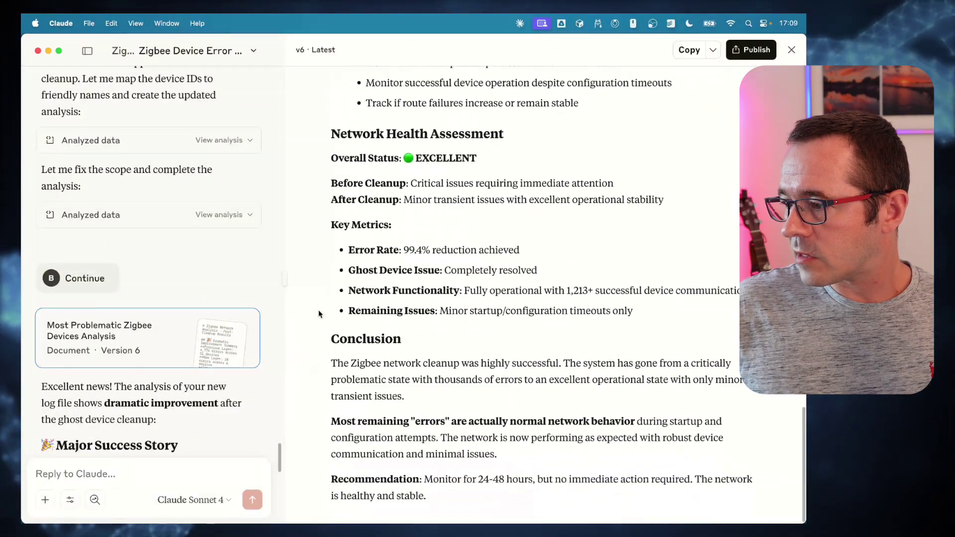
drag(332, 364, 562, 366)
Select ROUTE_ERROR_MANY_TO_ONE_ROUTE_FAILURE on line 3465 of log.log to highlight its repeats
click(488, 407)
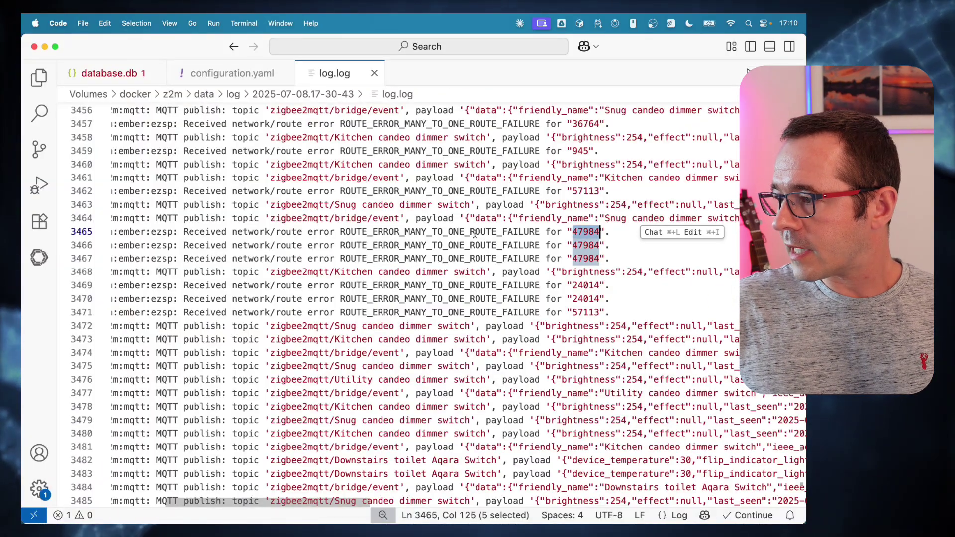
double_click(474, 233)
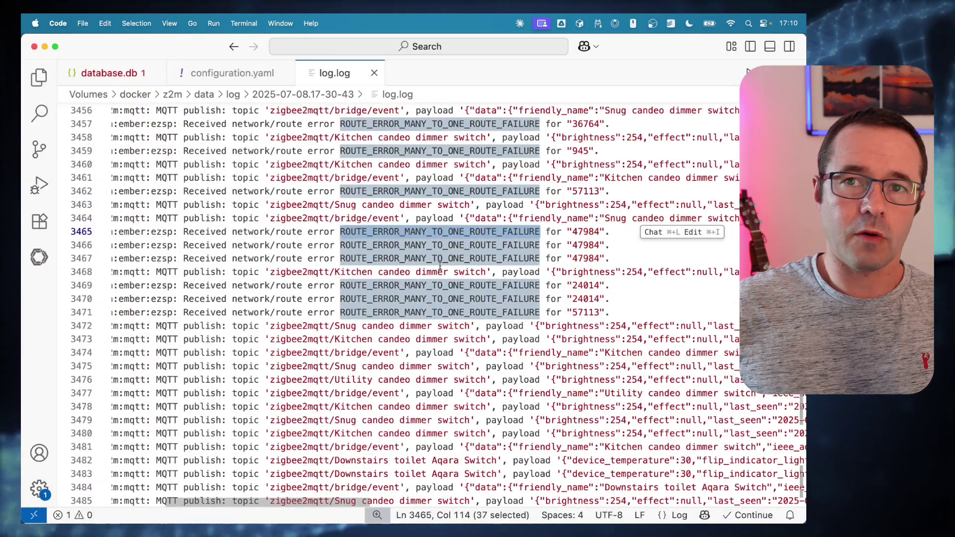